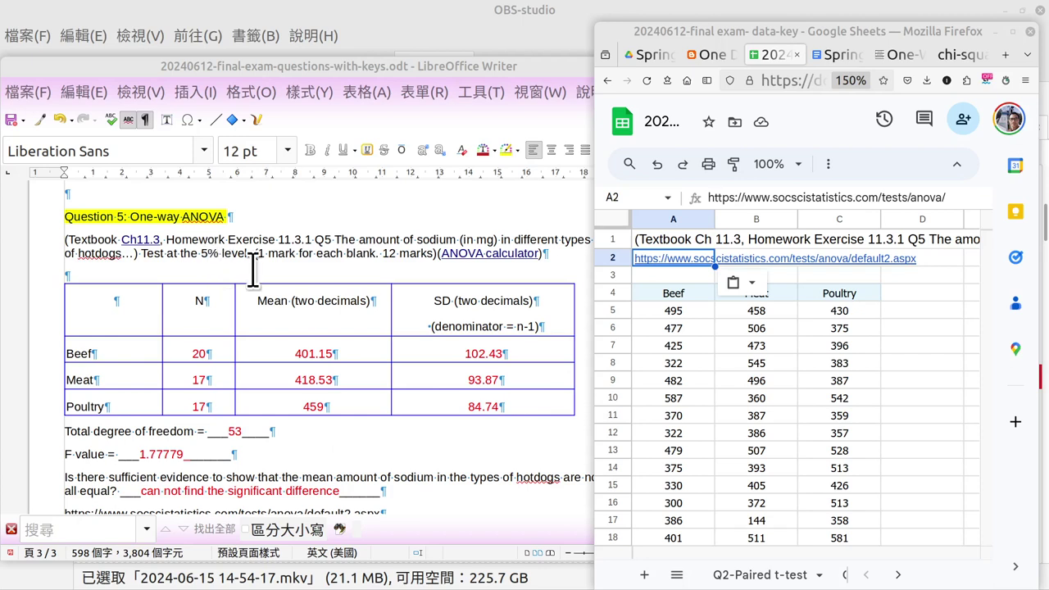
Step: Highlight the Writer key's phrases about the amount of sodium and testing at the 5% level
left_click(243, 298)
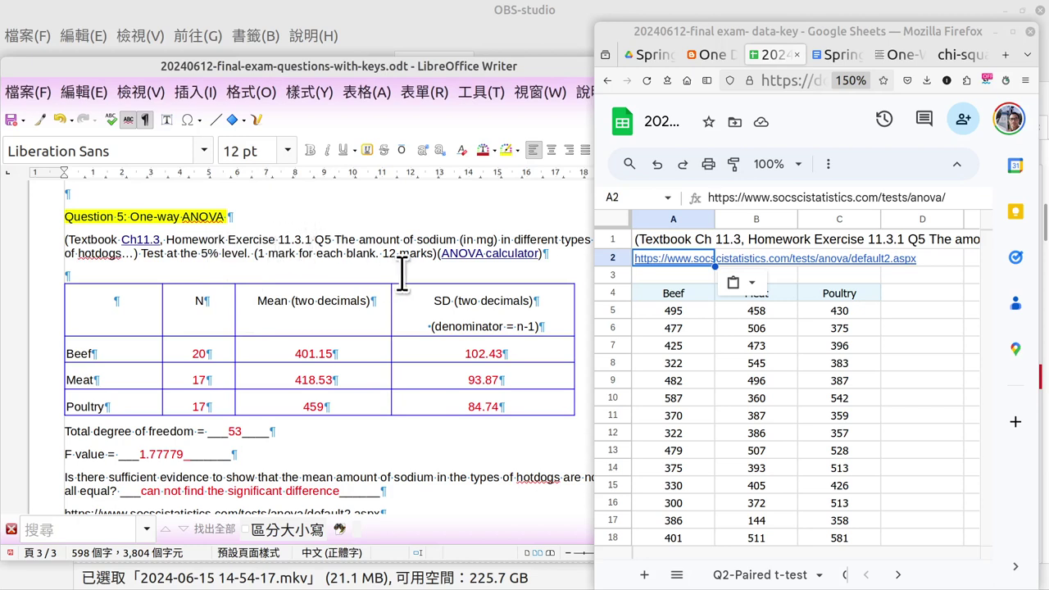
left_click_drag(374, 239, 520, 239)
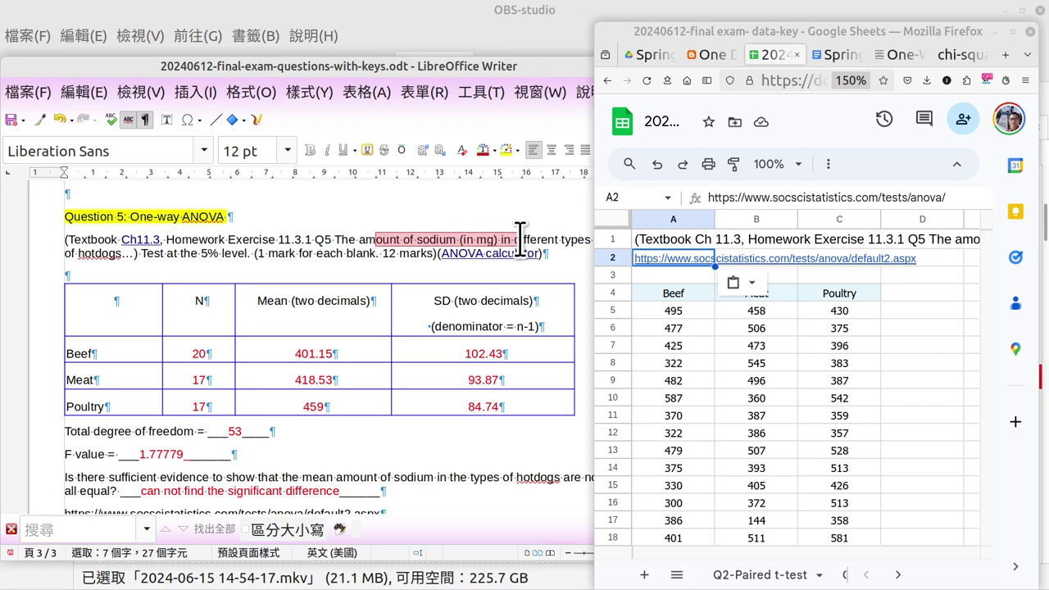
left_click(265, 264)
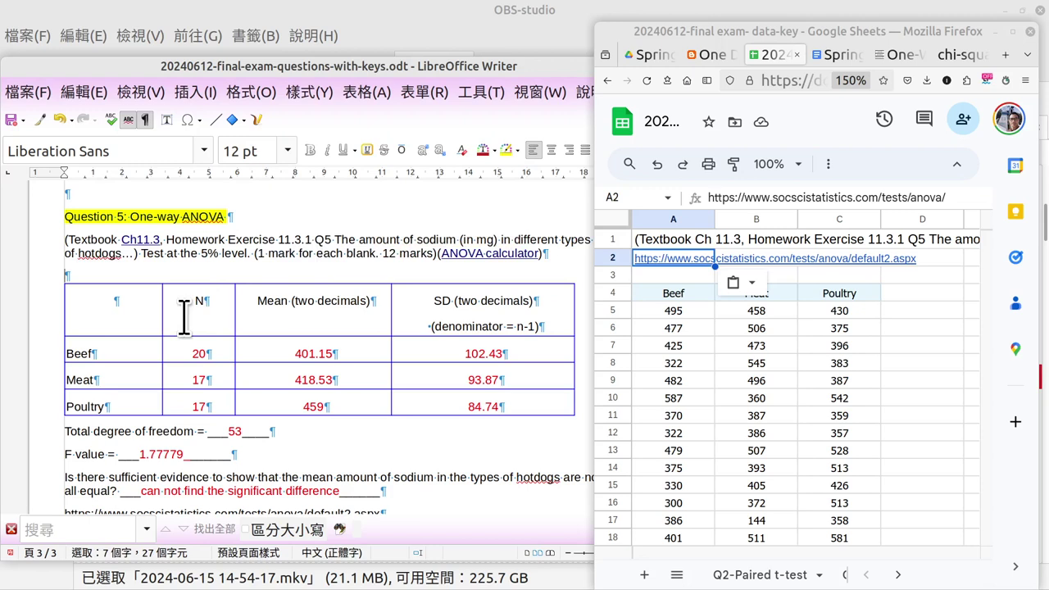
left_click_drag(153, 260, 227, 252)
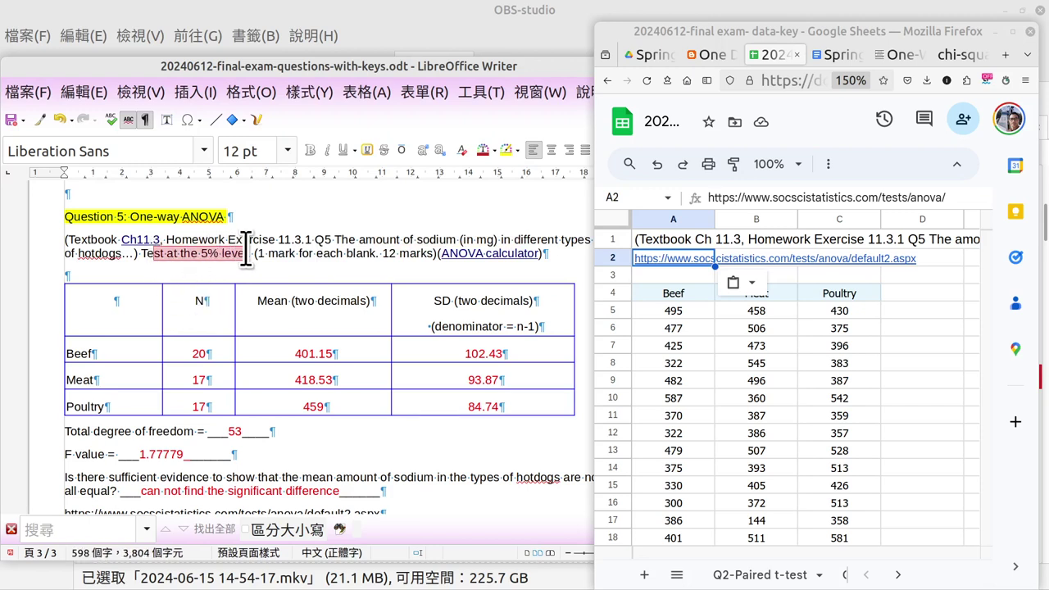
left_click(275, 250)
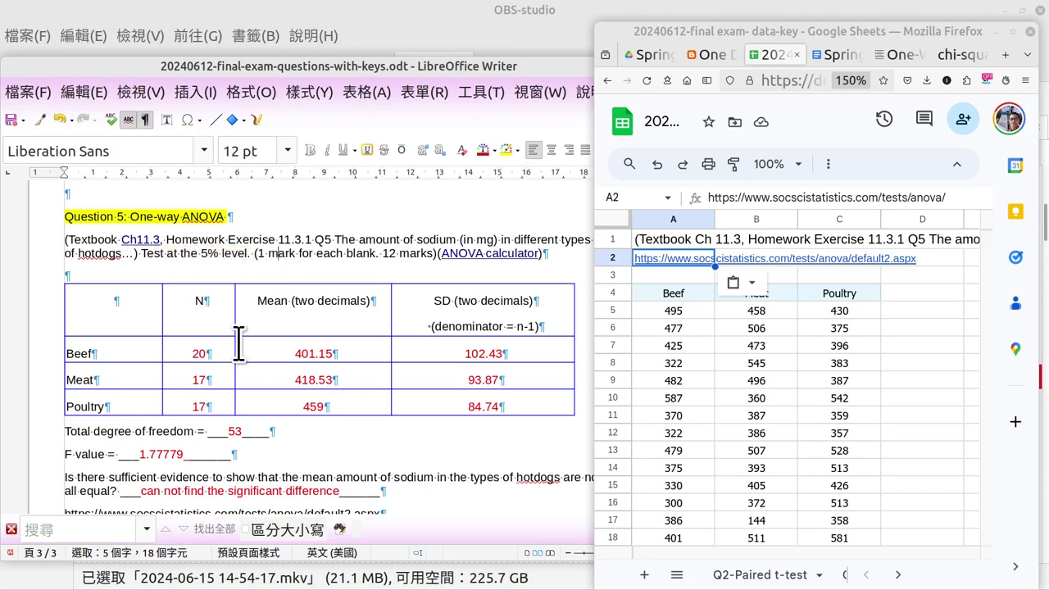
Step: Point out the Beef, Meat and Poultry sodium columns in the data-key spreadsheet
left_click(901, 416)
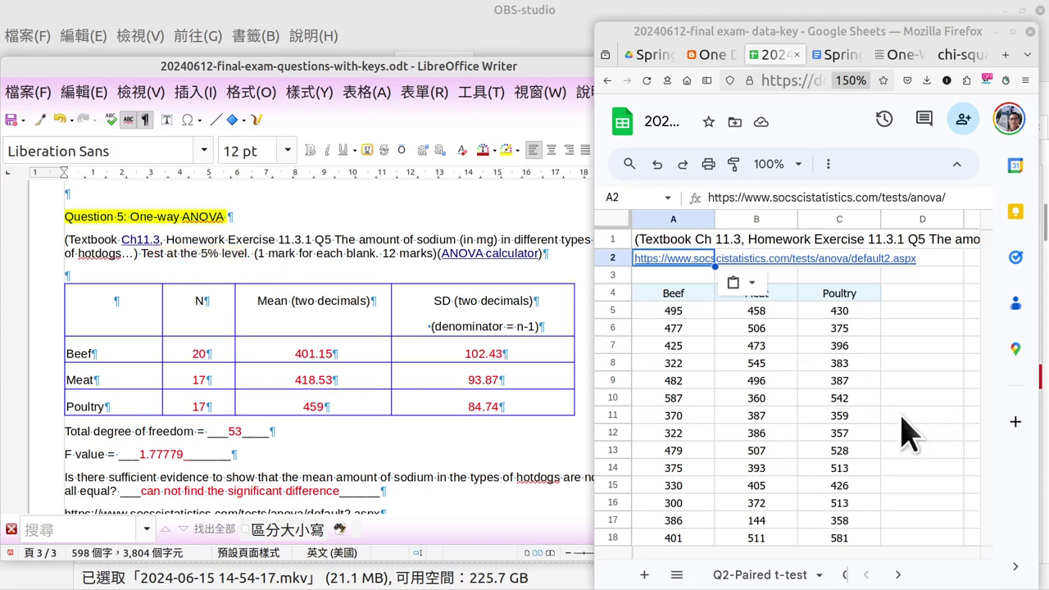
left_click(688, 294)
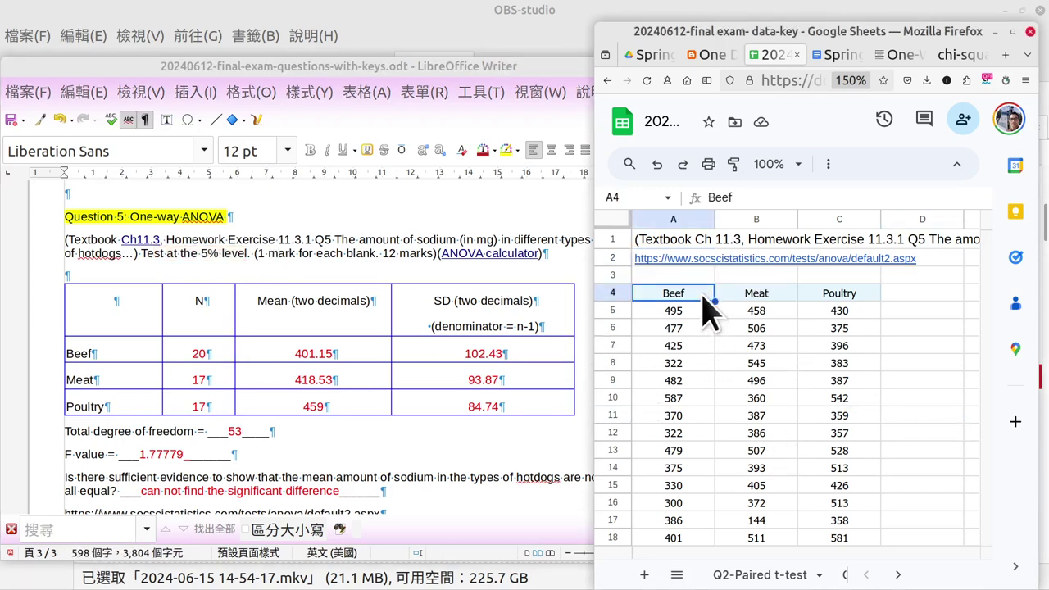
left_click(754, 300)
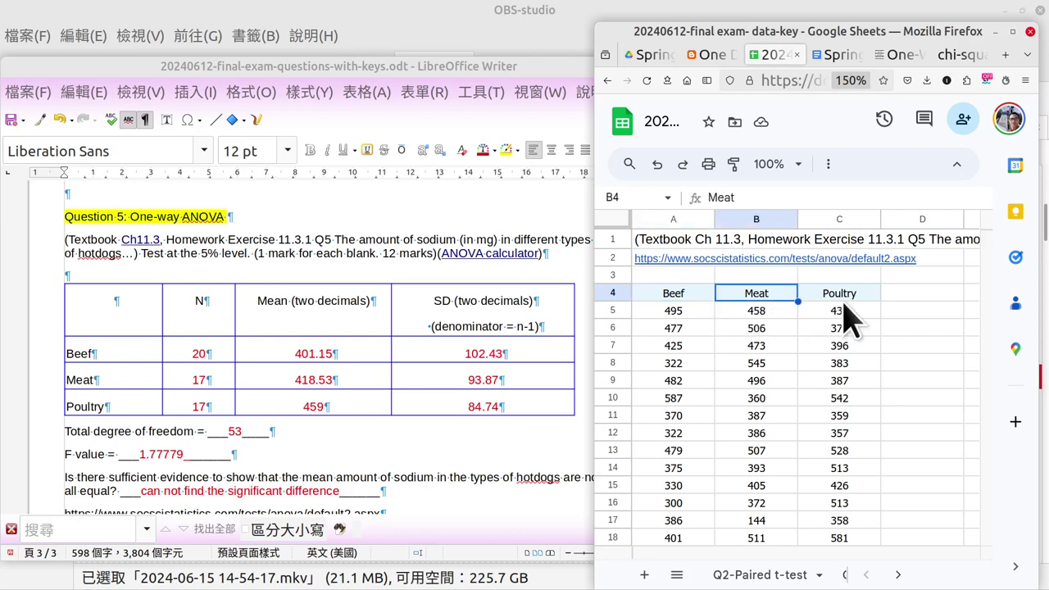
left_click(848, 299)
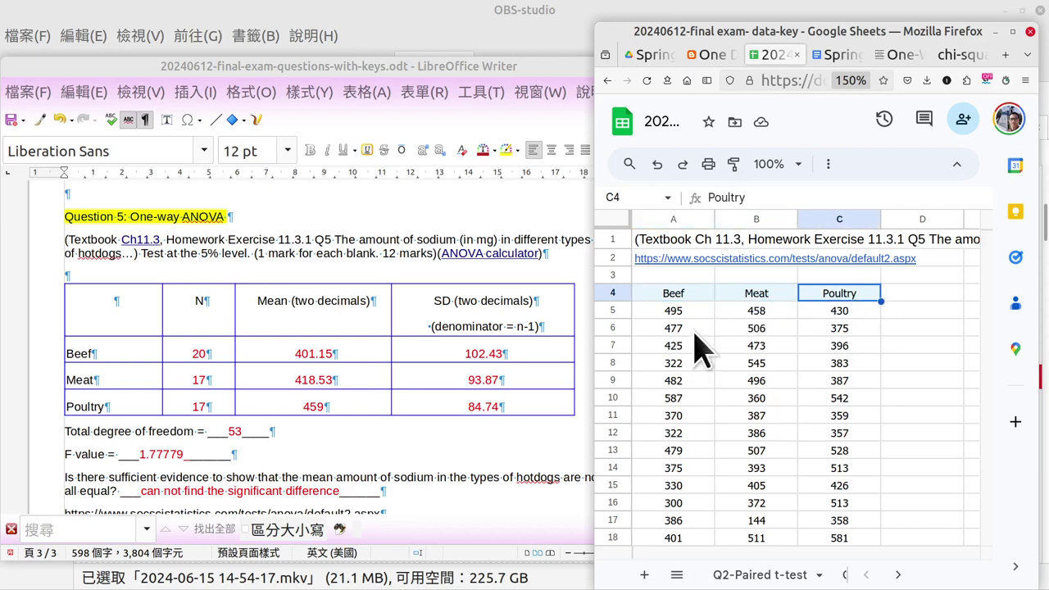
left_click_drag(692, 331, 839, 463)
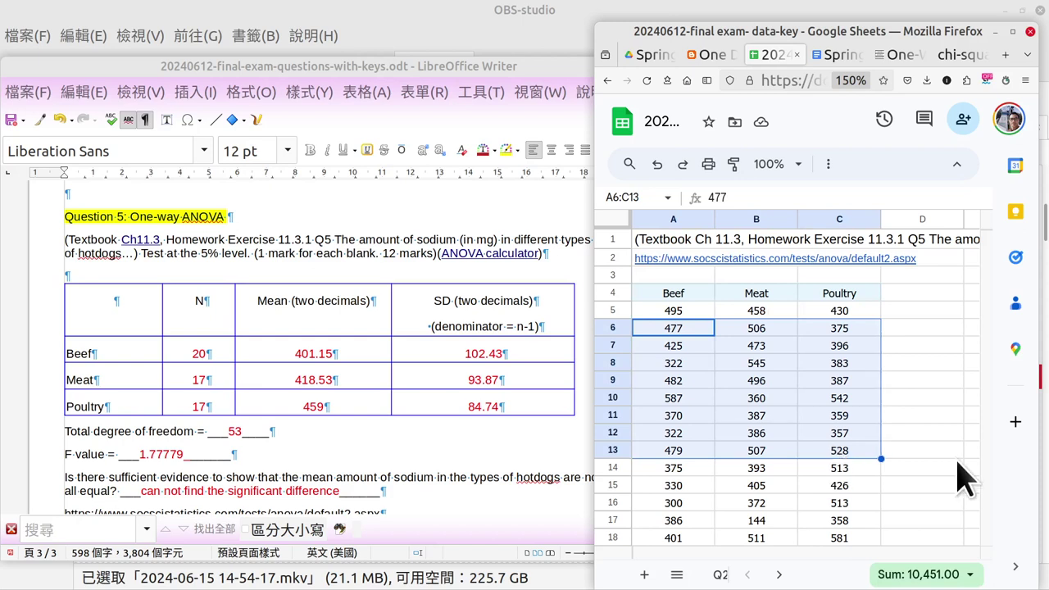
Step: Highlight the sufficient-evidence question and its answer further down the Writer key
left_click(358, 270)
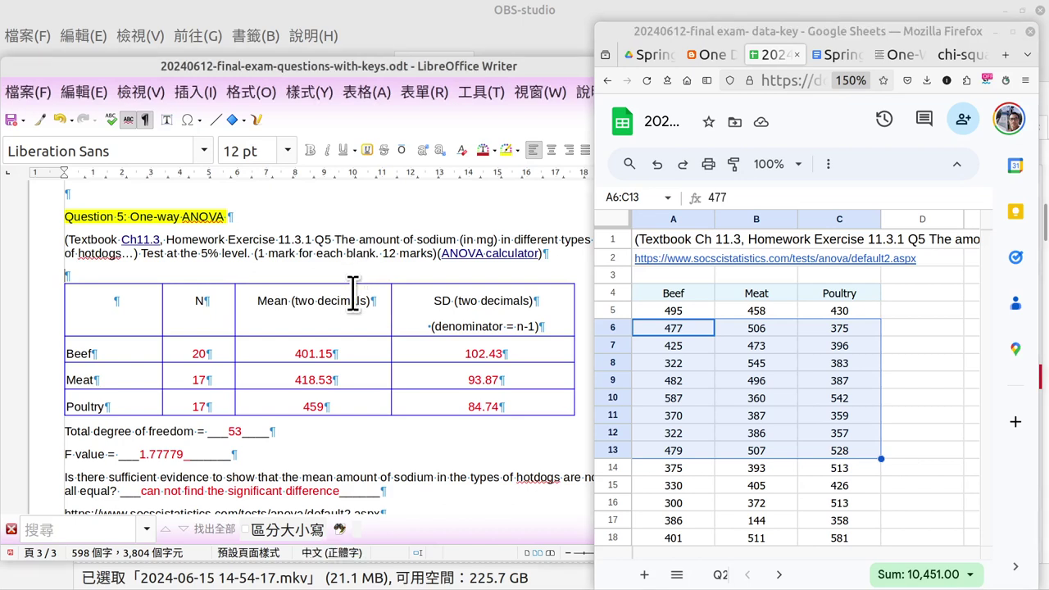
scroll(405, 344, "down", 1)
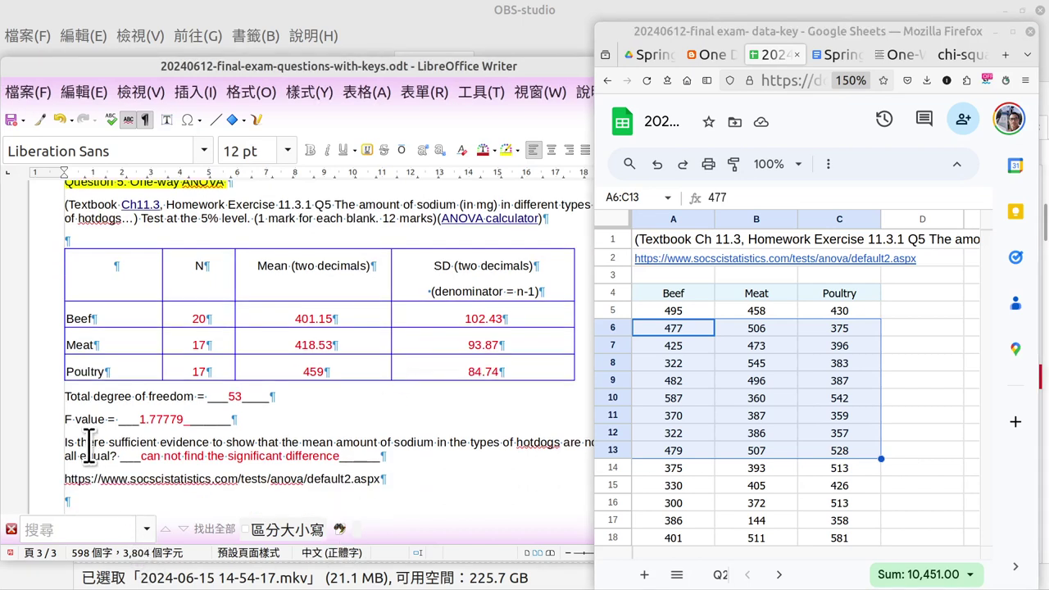
left_click_drag(89, 446, 507, 456)
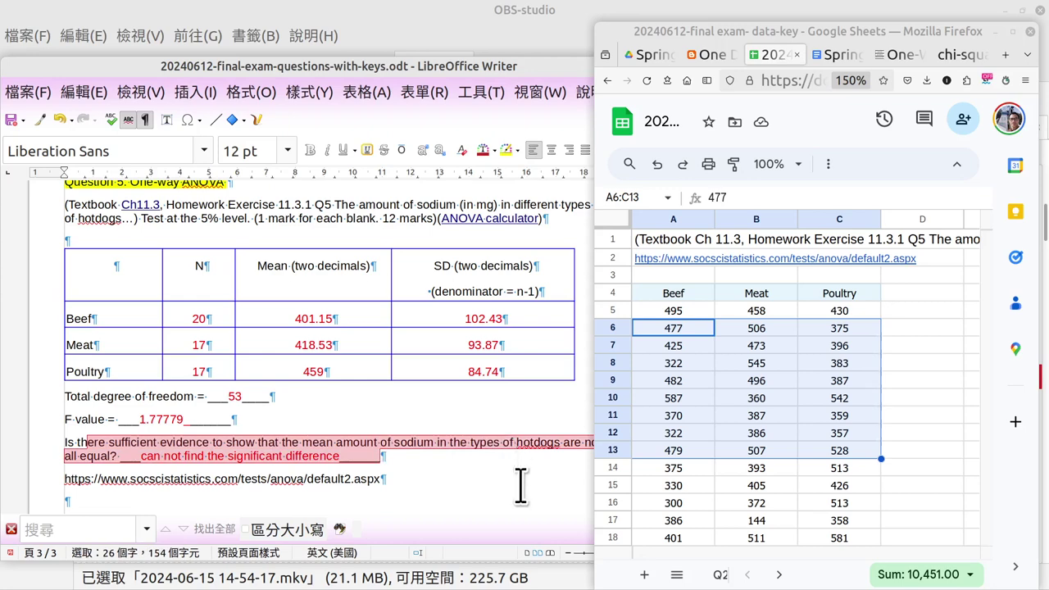
left_click(493, 473)
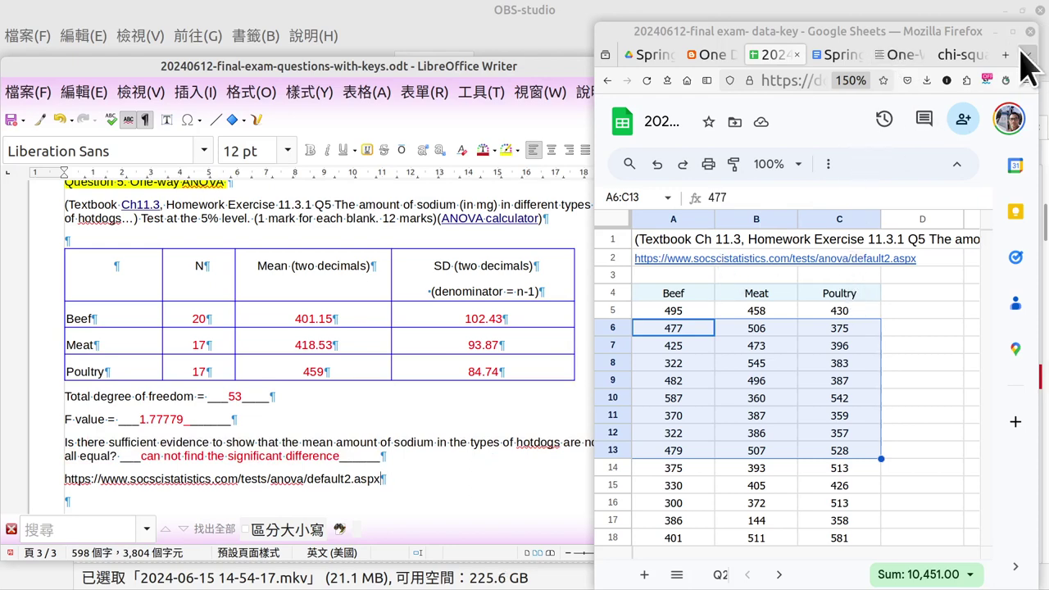
Step: Bring up the One-Way ANOVA calculator page with Firefox maximized
left_click(903, 57)
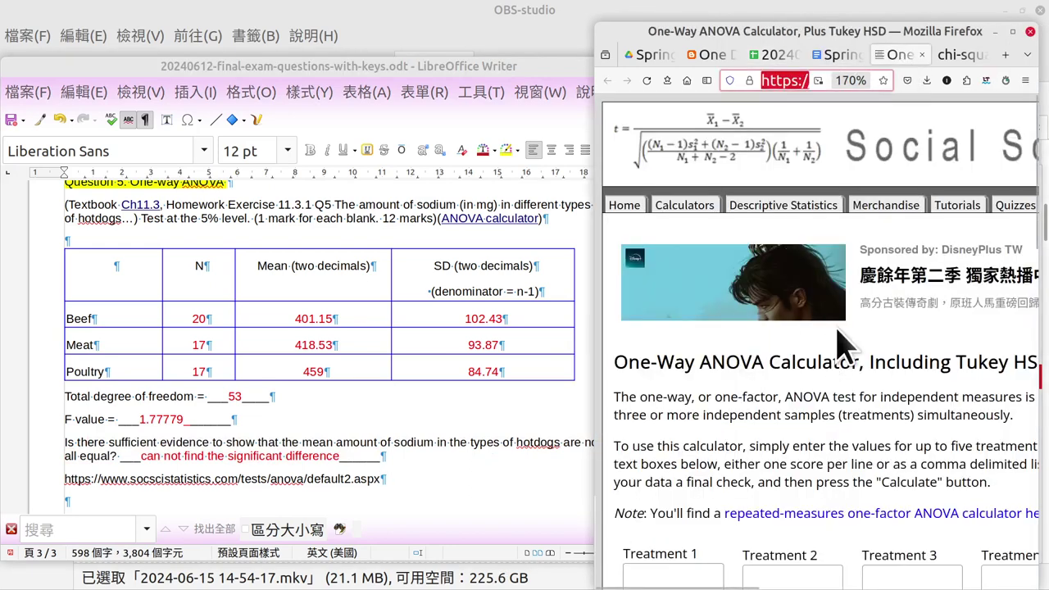
scroll(830, 442, "down", 3)
scroll(825, 434, "down", 3)
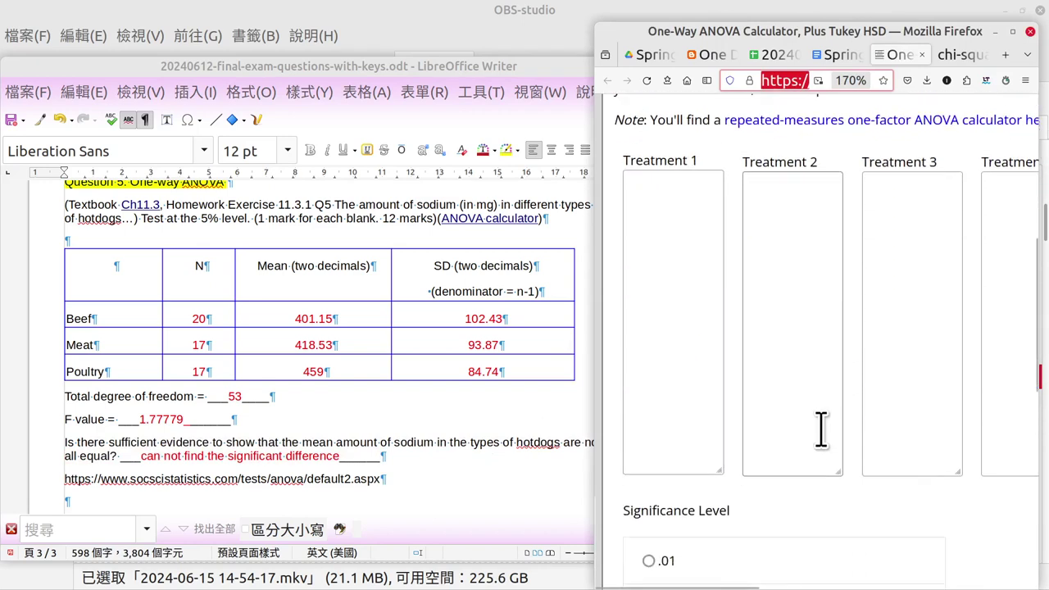
double_click(873, 30)
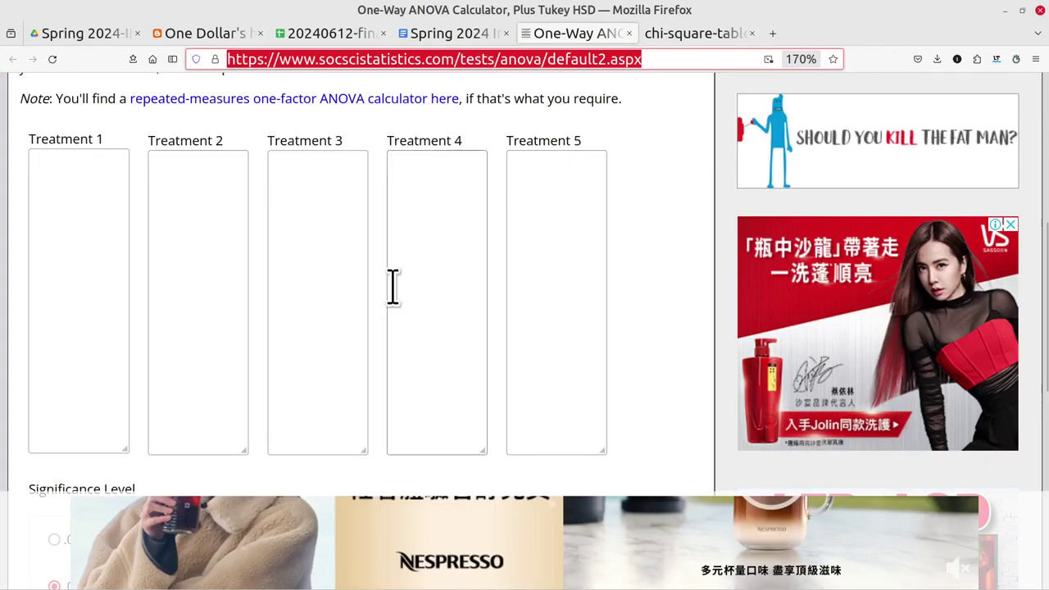
Step: Paste the Beef sodium values from the spreadsheet into Treatment 1
left_click(355, 37)
left_click(150, 412)
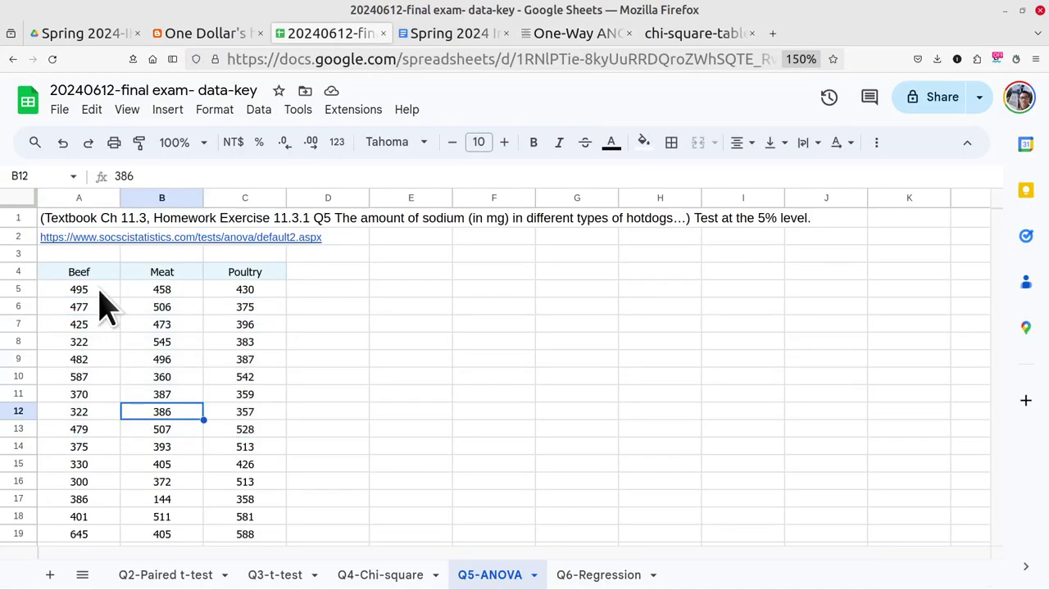
left_click_drag(101, 292, 106, 485)
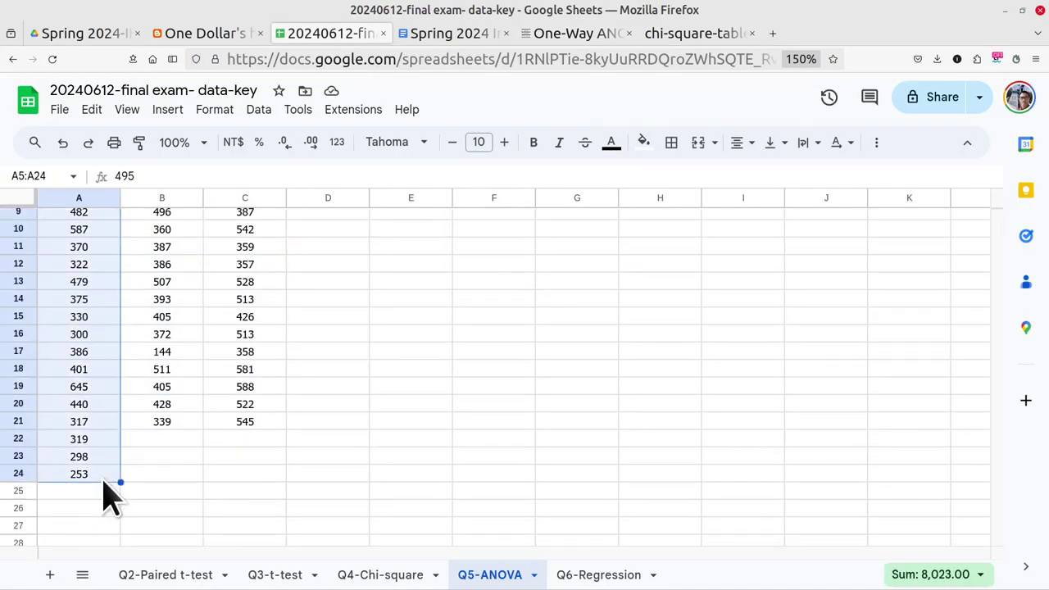
left_click(544, 34)
left_click(84, 271)
key("ctrl+v")
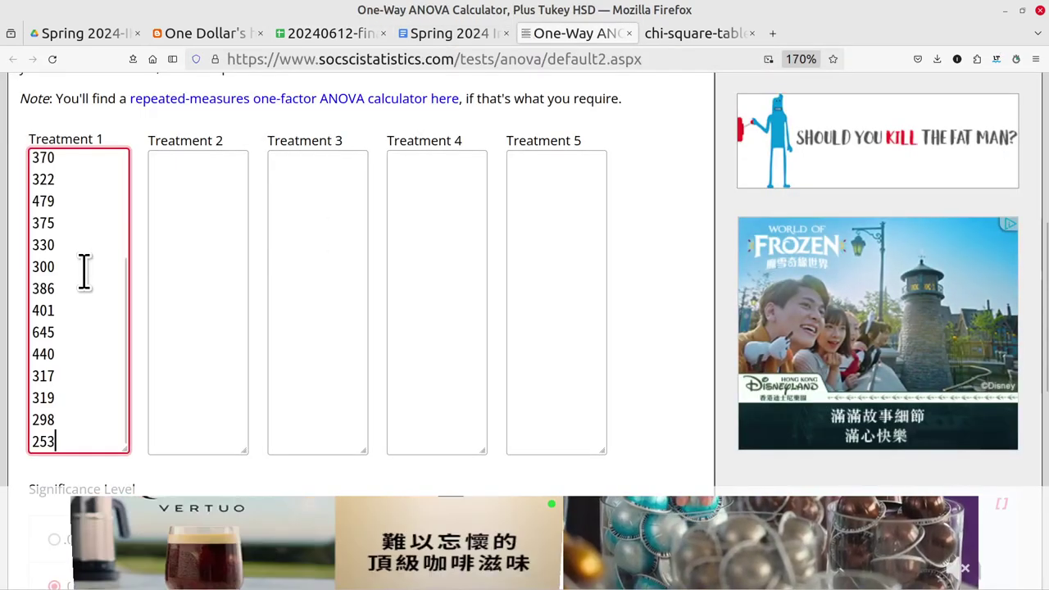
Step: Copy the Meat values B5 to B21 into Treatment 2
left_click(340, 35)
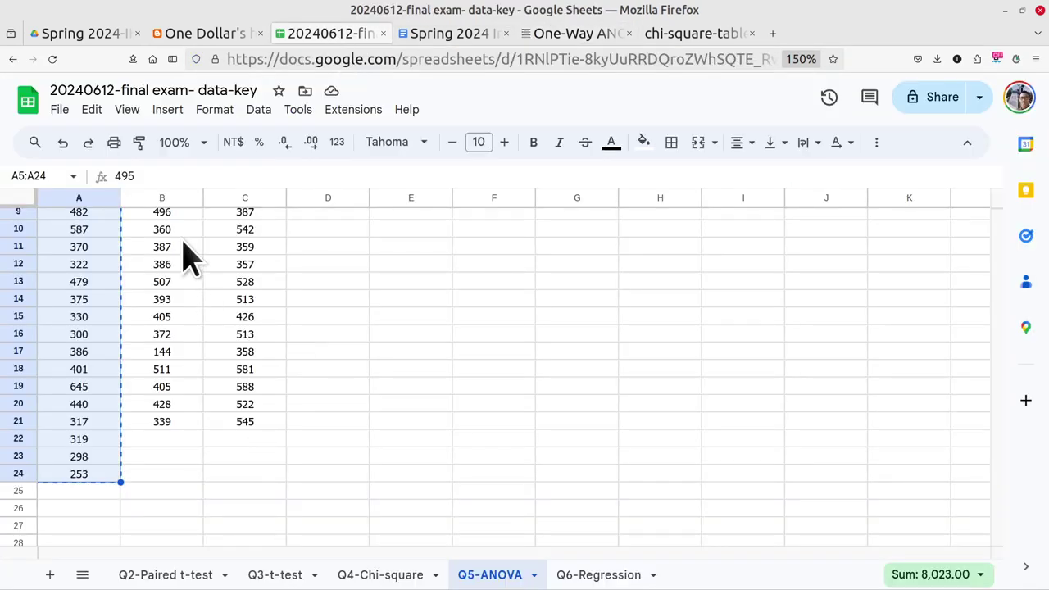
scroll(193, 328, "up", 3)
left_click_drag(172, 289, 168, 426)
key("ctrl+c")
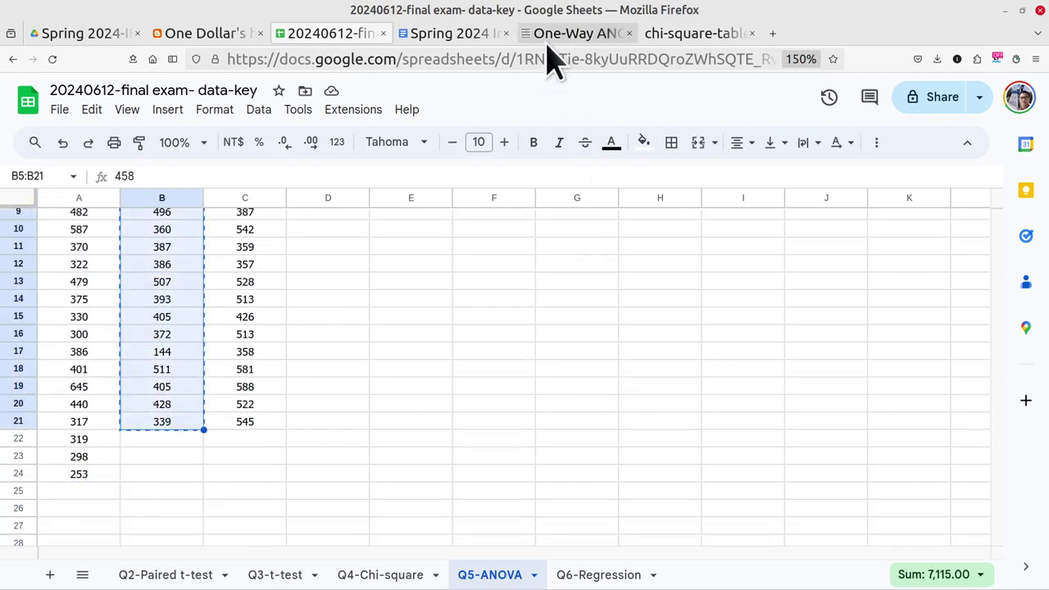
left_click(490, 36)
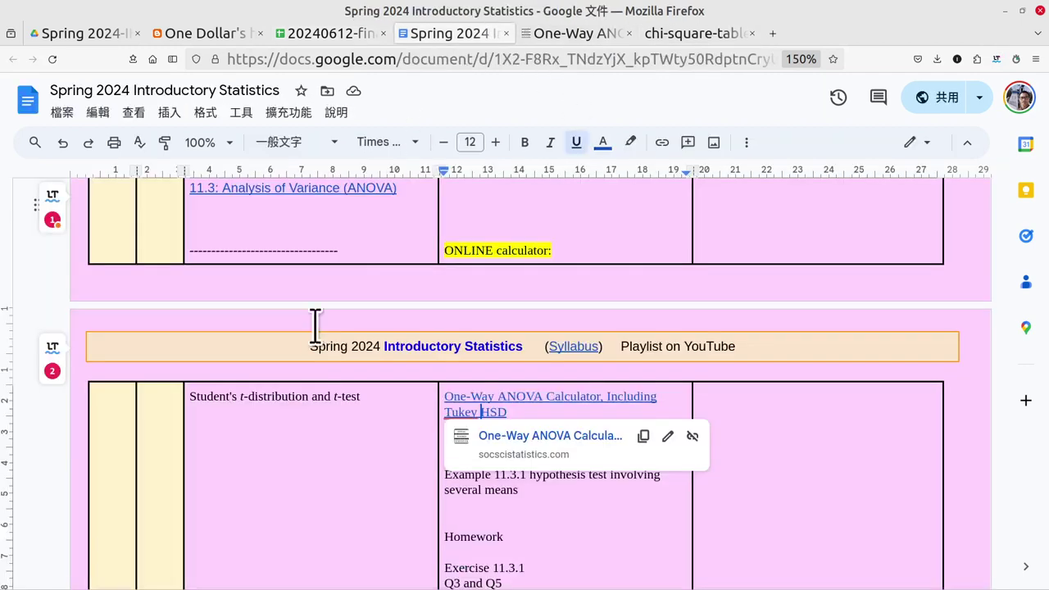
left_click(592, 37)
left_click(204, 175)
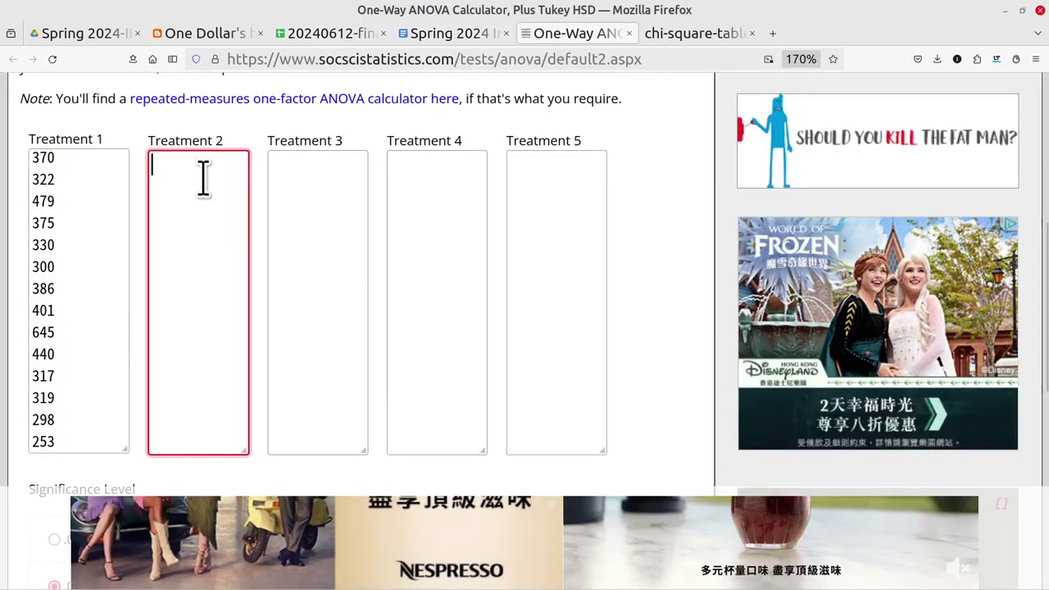
key("ctrl+v")
Step: Copy the Poultry values C5 to C21 into Treatment 3
left_click(288, 33)
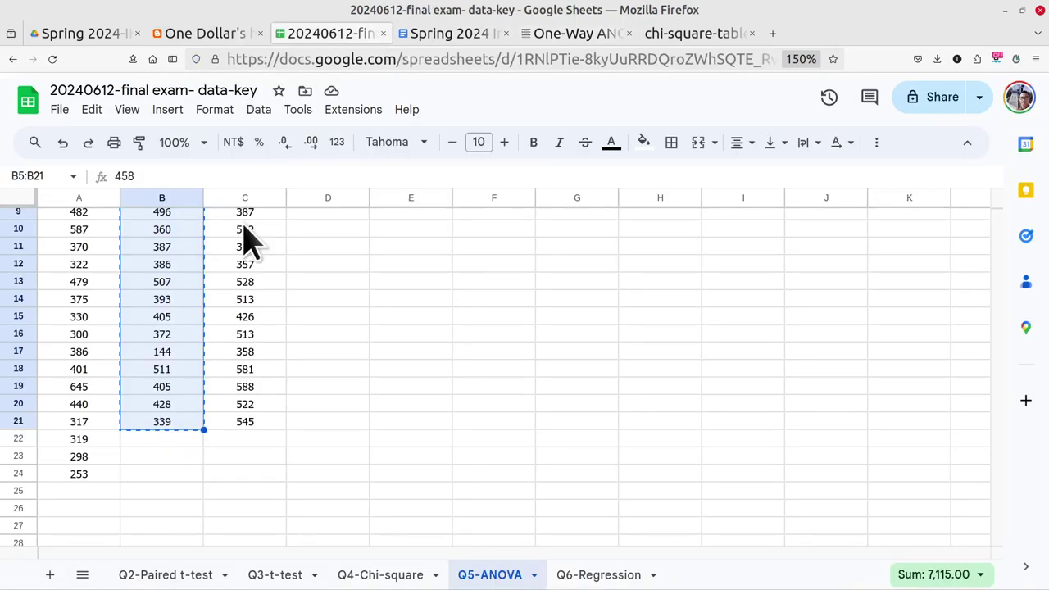
left_click(254, 423)
left_click_drag(254, 423, 261, 289)
key("ctrl+c")
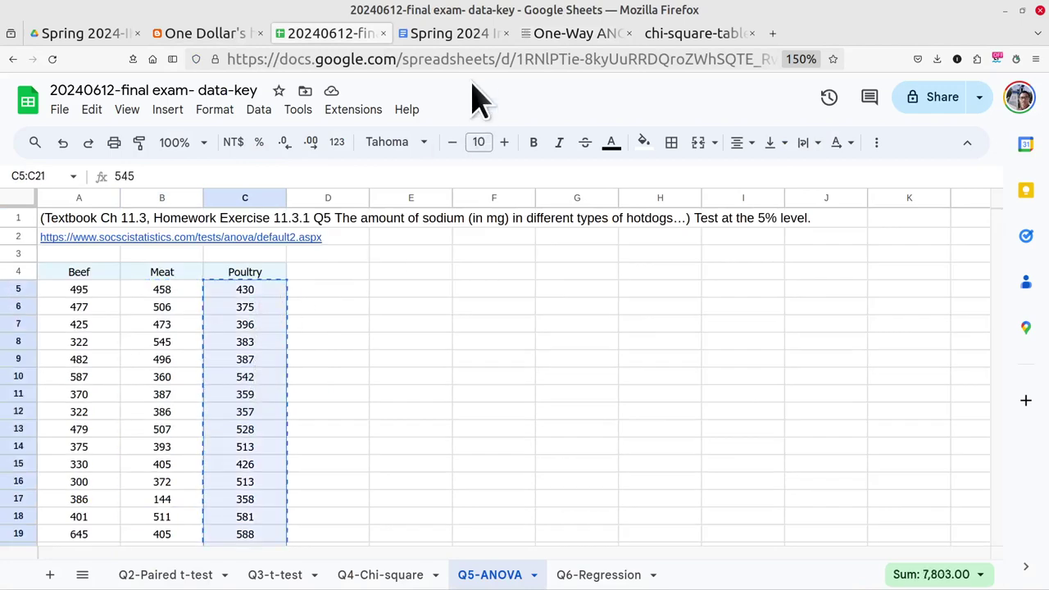
left_click(537, 33)
left_click(312, 181)
key("ctrl+v")
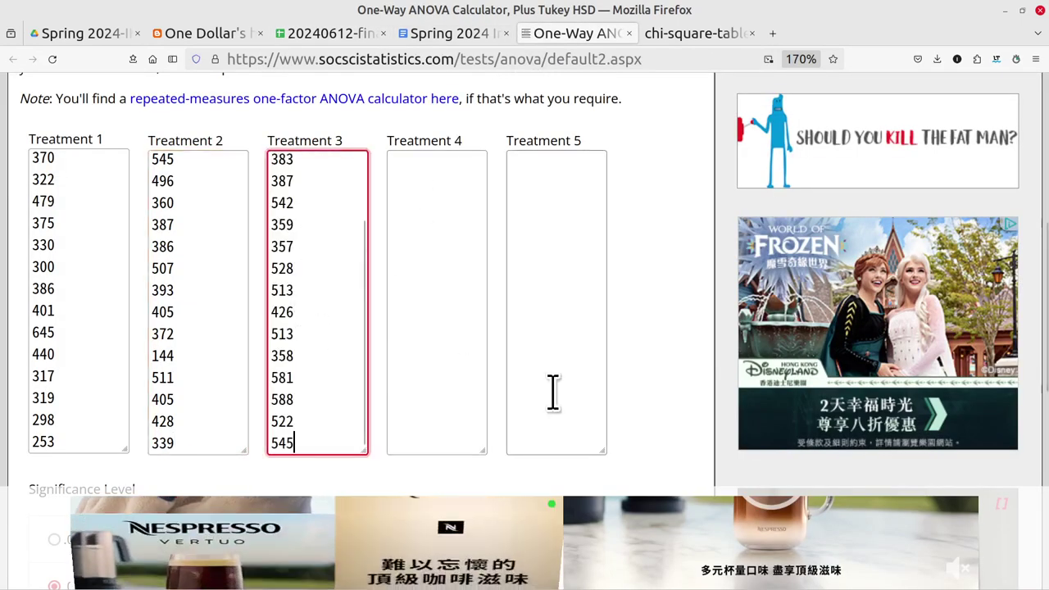
Step: Run the ANOVA calculation at the .05 significance level
scroll(631, 421, "down", 5)
scroll(623, 430, "down", 2)
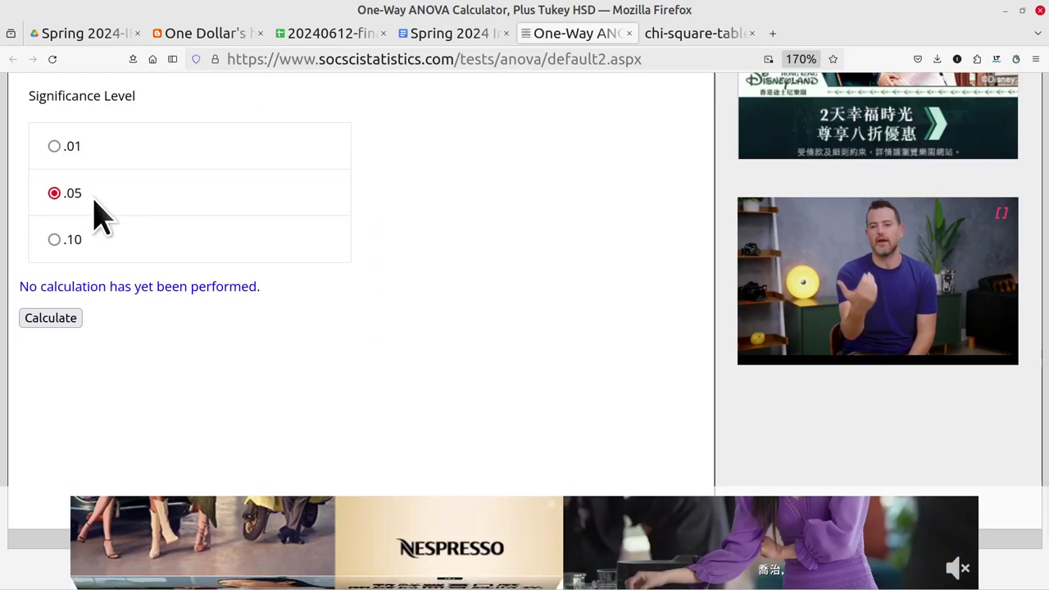
left_click(51, 319)
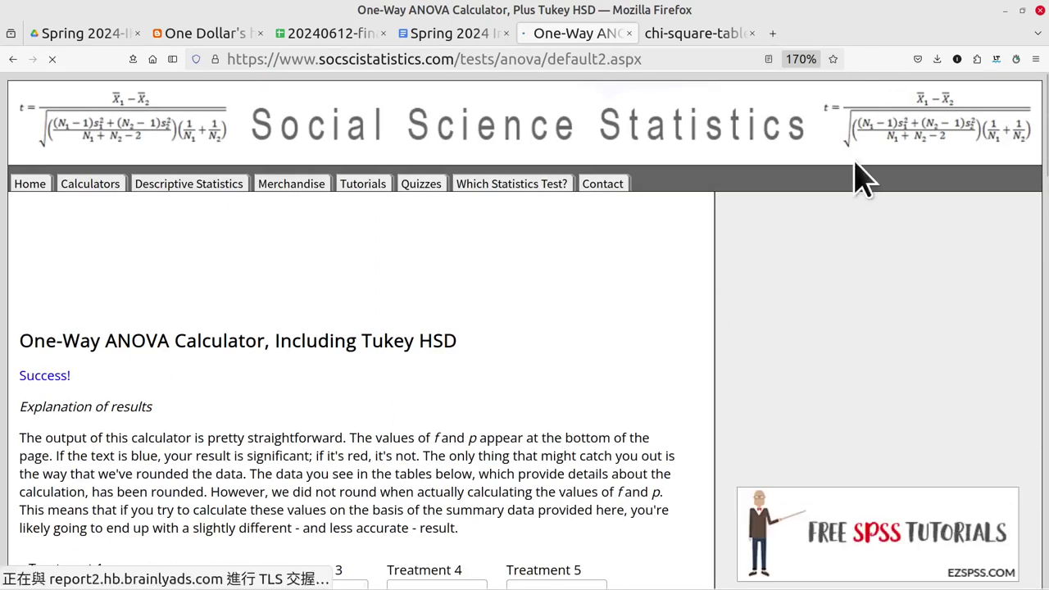
Step: Show the Summary of Data (means 401.15, 418.5294, 459) with Firefox restored beside the Writer key
scroll(566, 370, "down", 2)
scroll(566, 365, "down", 6)
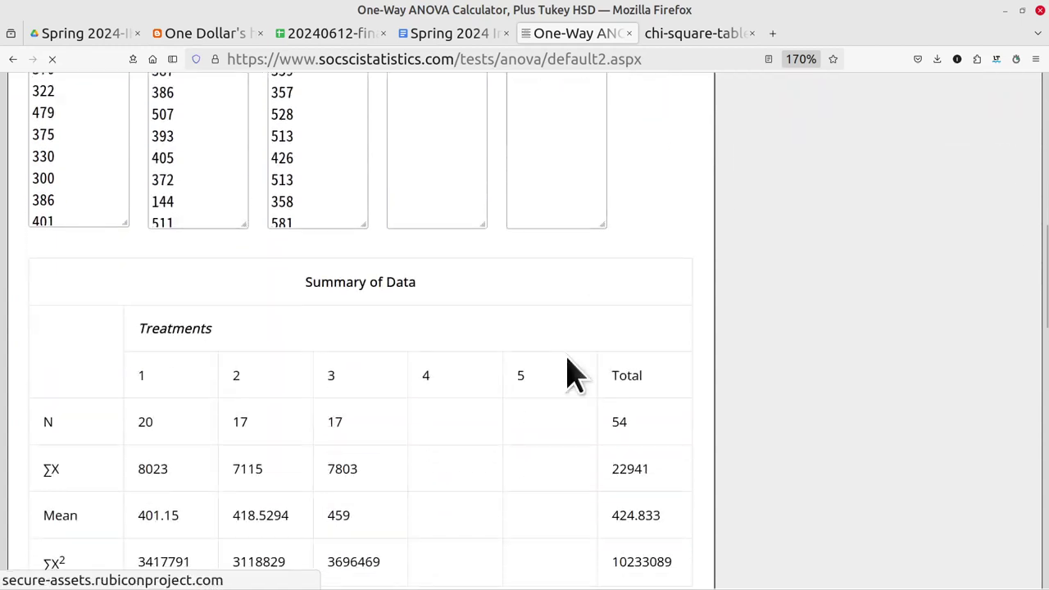
scroll(571, 374, "down", 2)
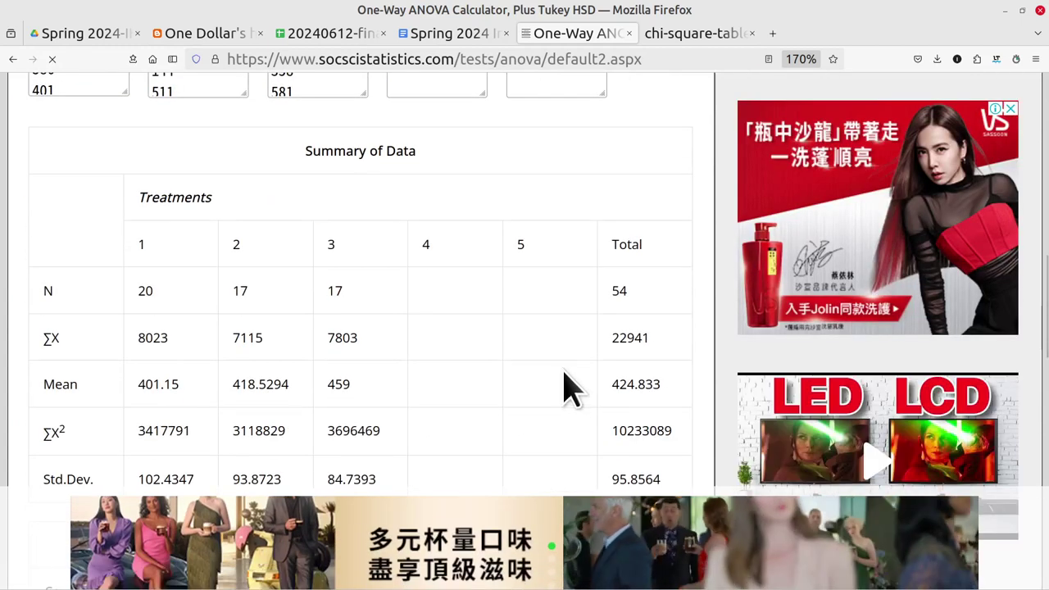
left_click(1022, 10)
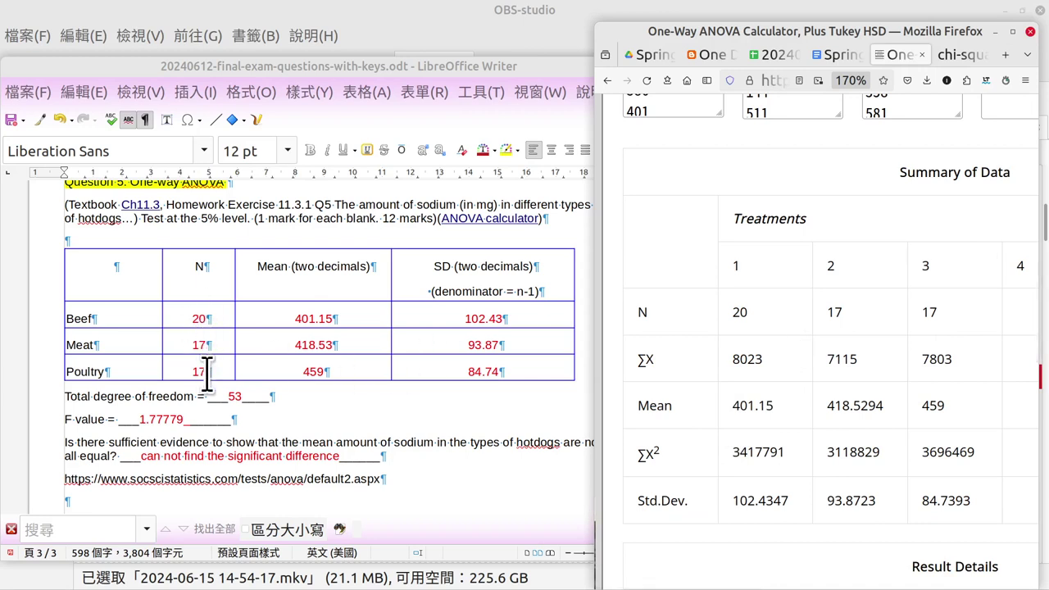
double_click(734, 366)
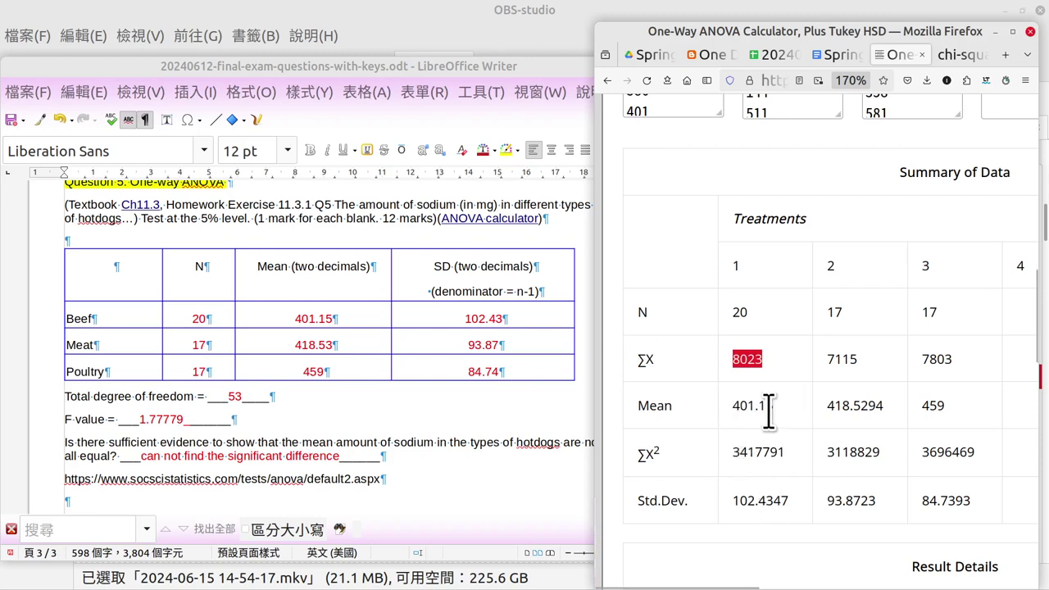
double_click(315, 320)
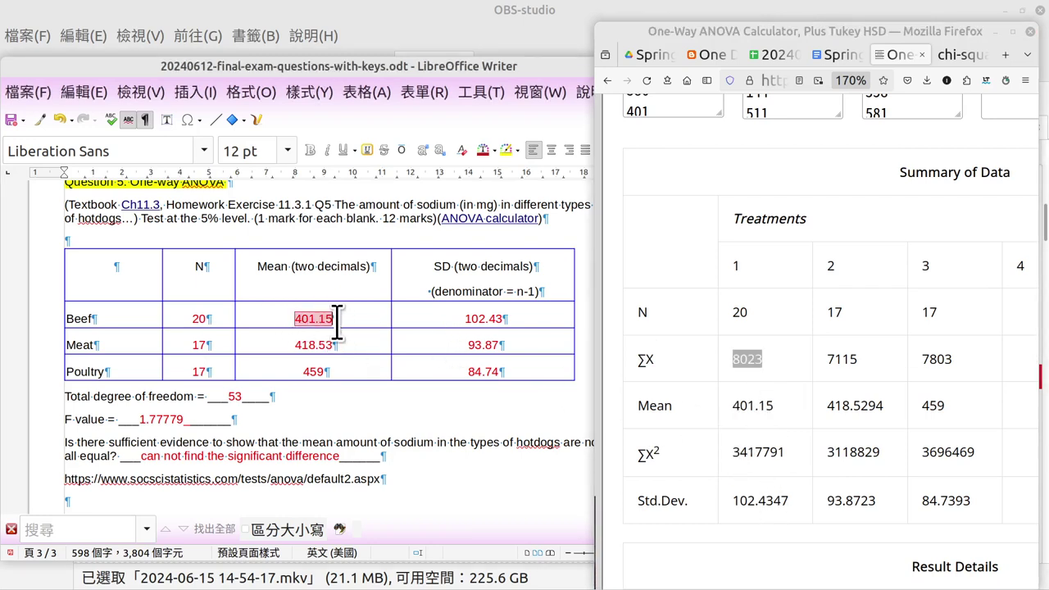
left_click_drag(827, 406, 896, 433)
left_click_drag(355, 345, 294, 350)
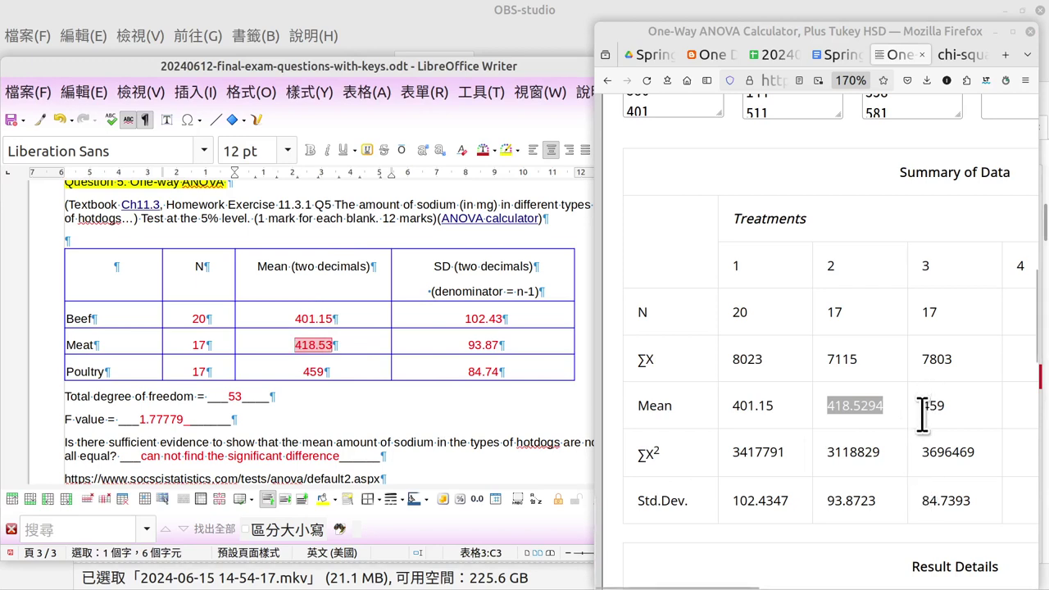
left_click_drag(923, 405, 955, 408)
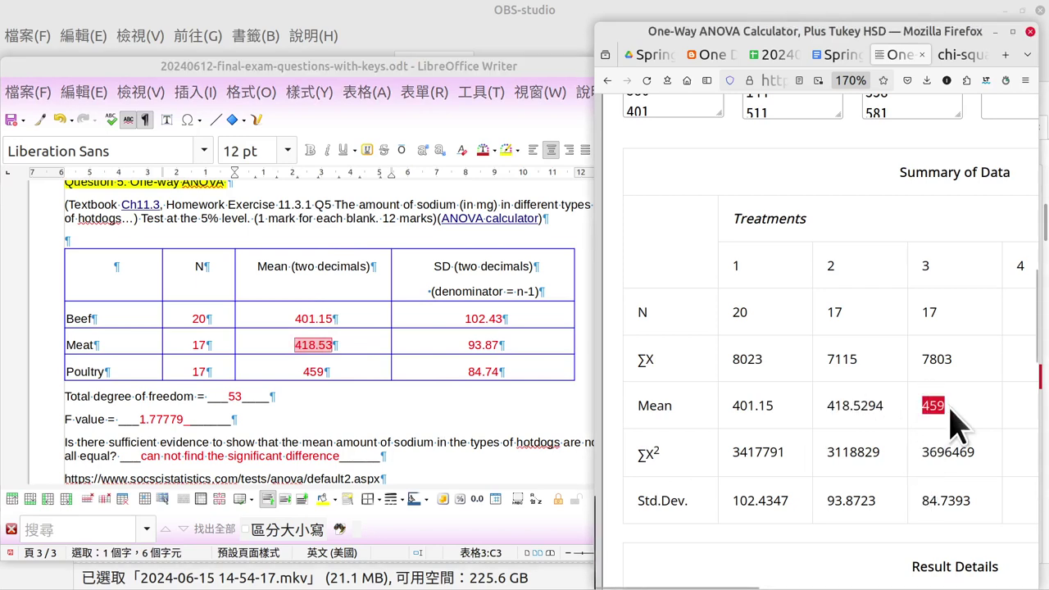
left_click_drag(324, 371, 303, 372)
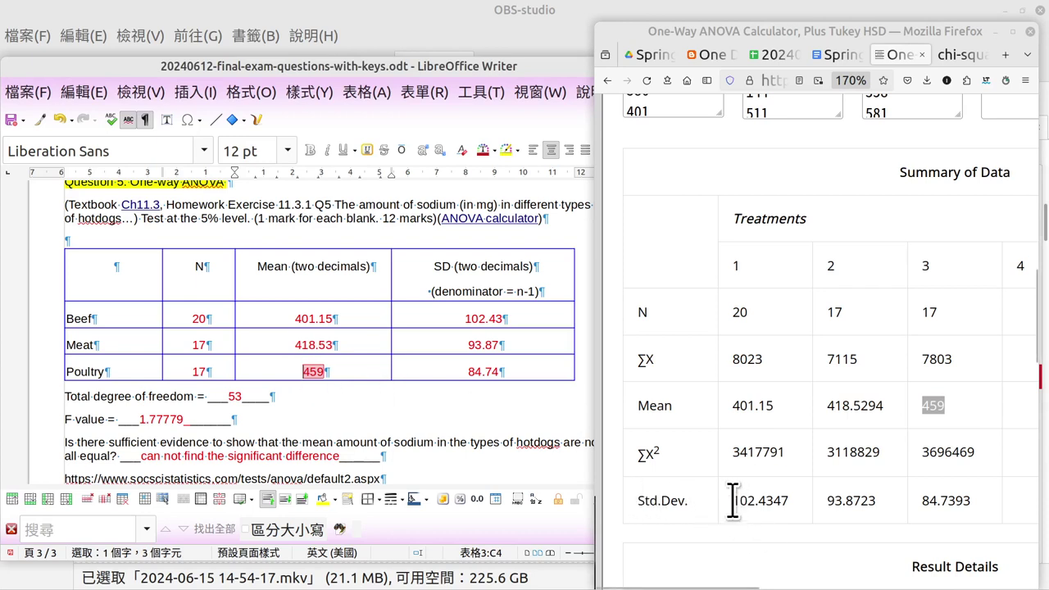
left_click_drag(729, 499, 995, 526)
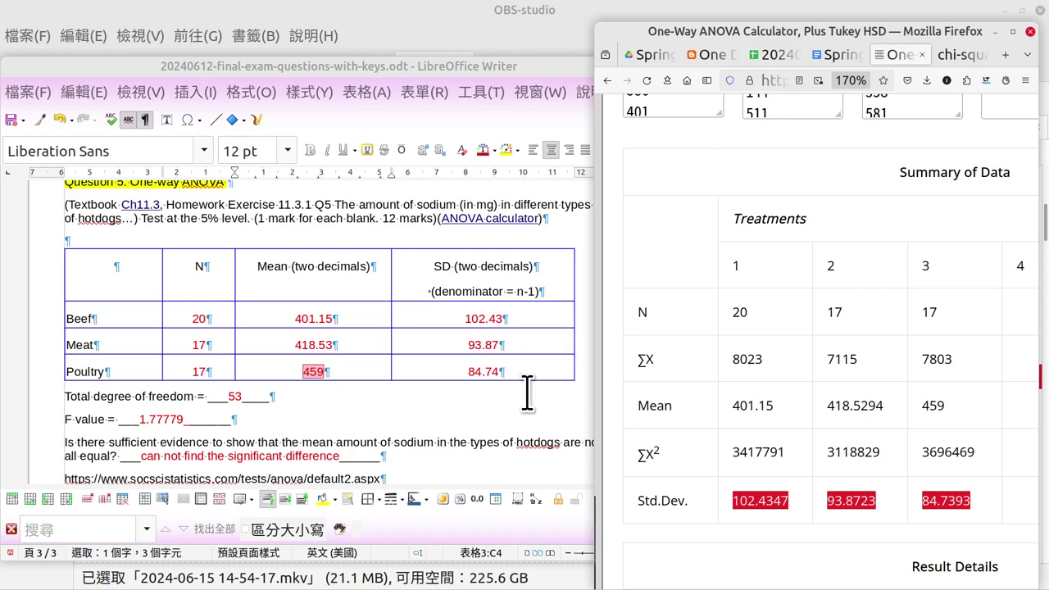
left_click(771, 499)
left_click_drag(778, 501, 773, 502)
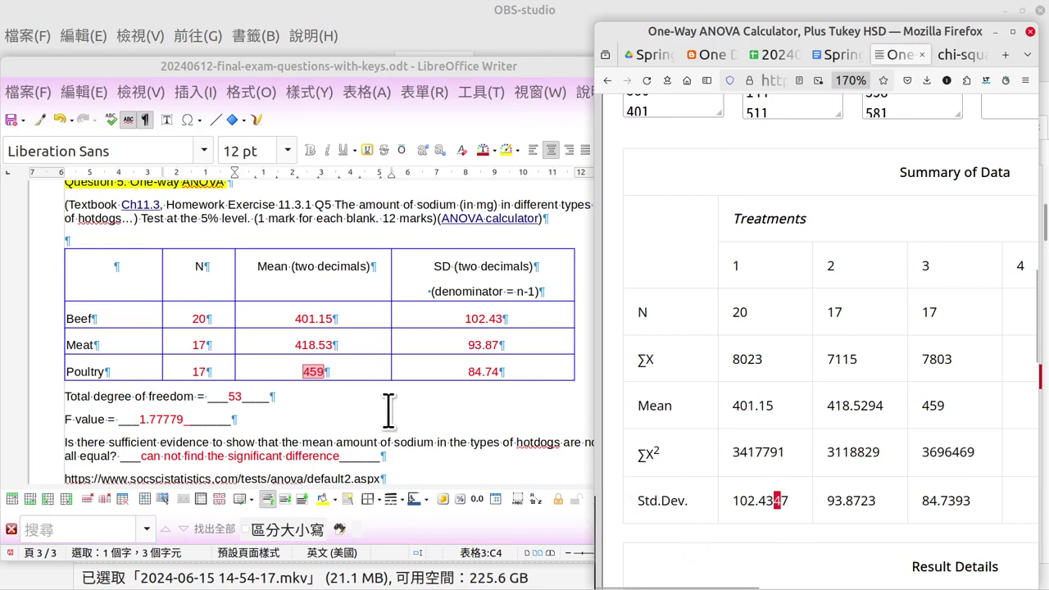
left_click(336, 407)
Step: Select the total degrees of freedom 53 in the Result Details table
scroll(810, 364, "down", 3)
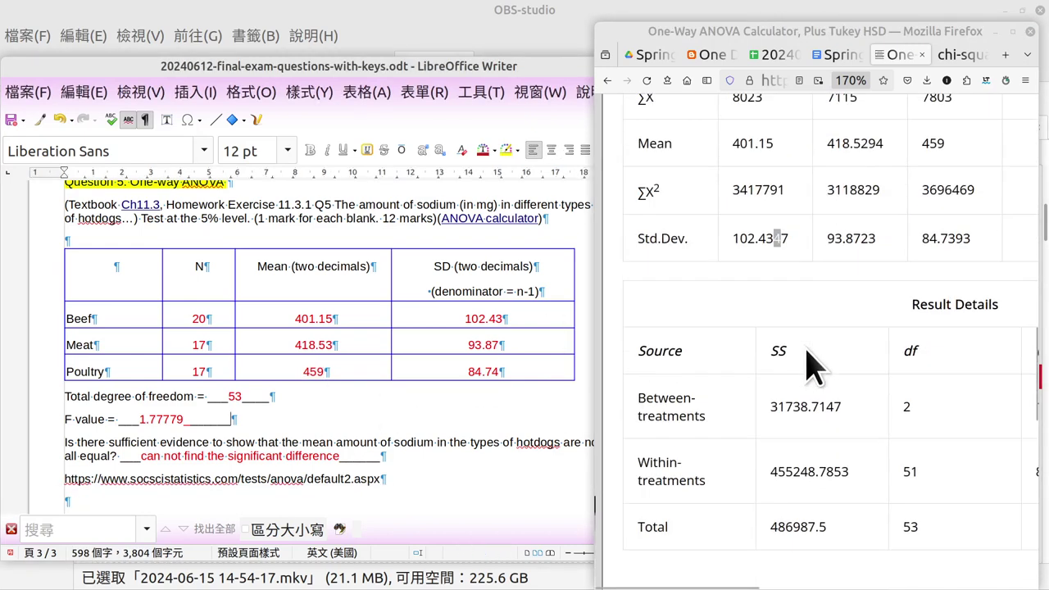
scroll(807, 366, "down", 2)
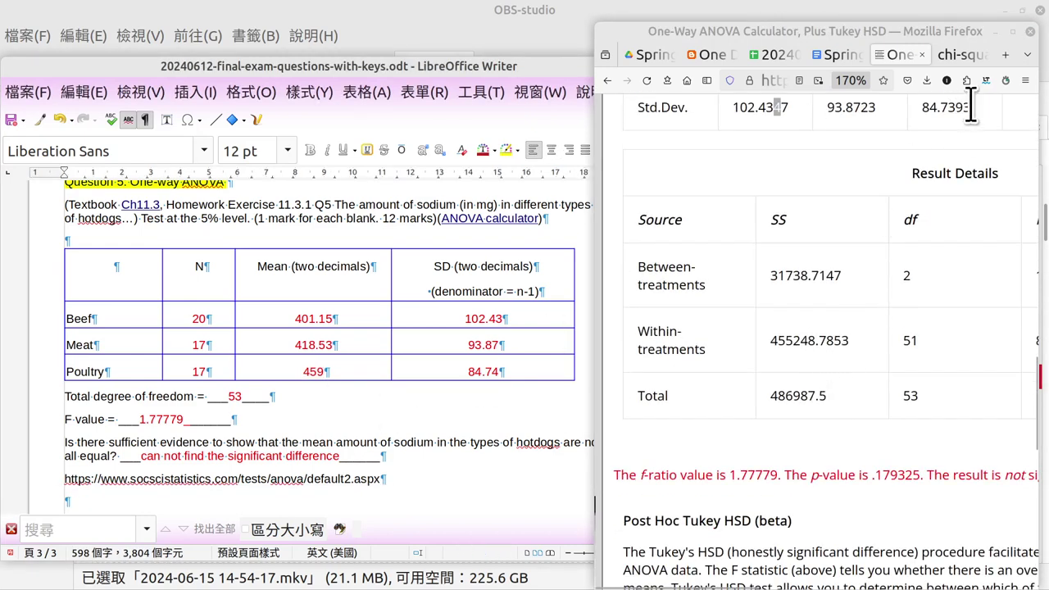
double_click(909, 396)
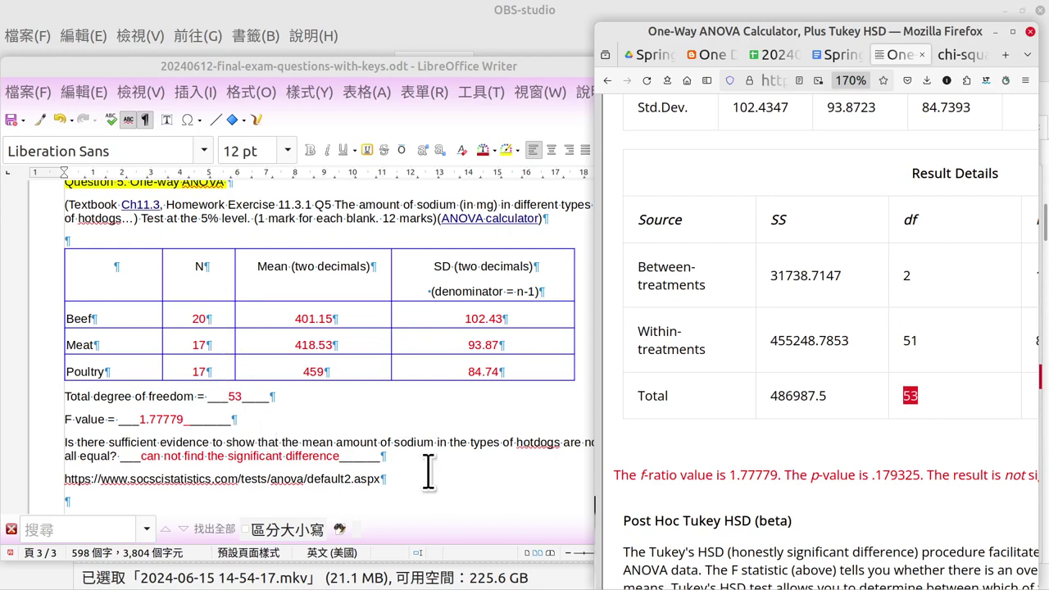
Step: Move the calculator window left and bring the F = 1.77779 column into view
left_click_drag(764, 36, 686, 36)
left_click(792, 447)
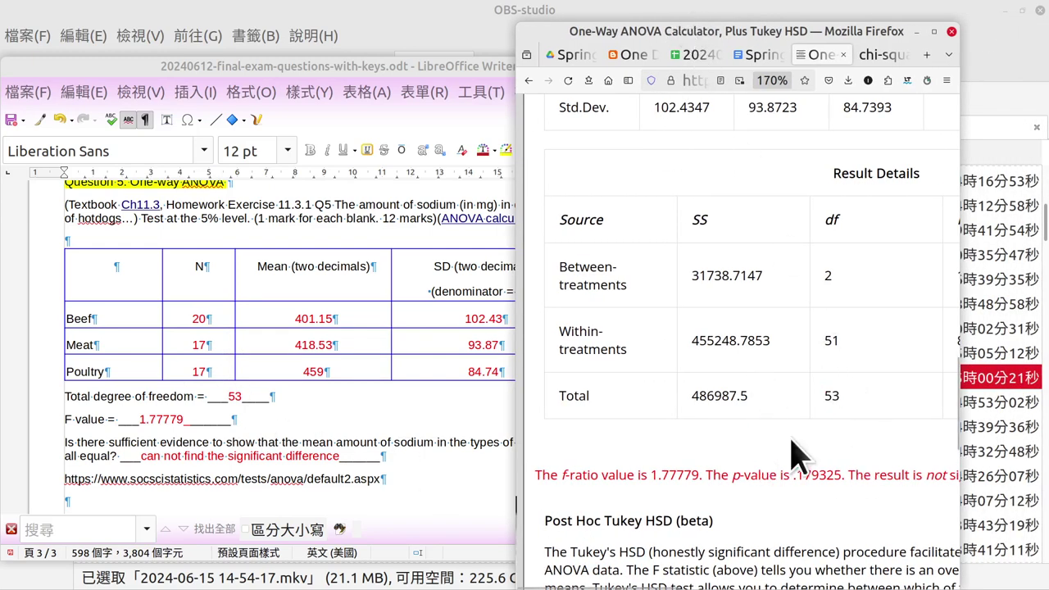
scroll(834, 434, "right", 2)
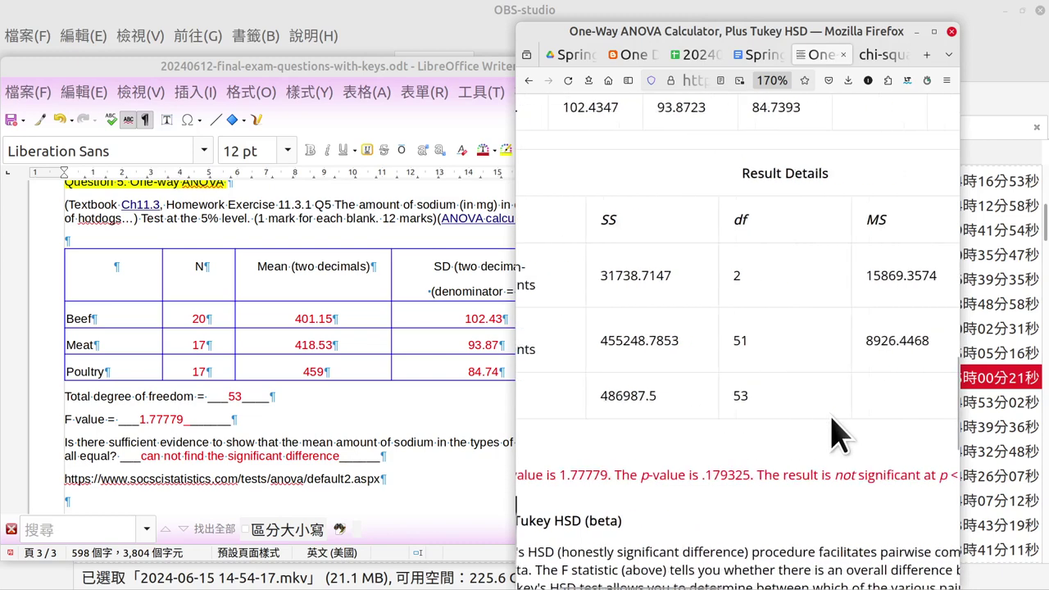
scroll(834, 434, "right", 5)
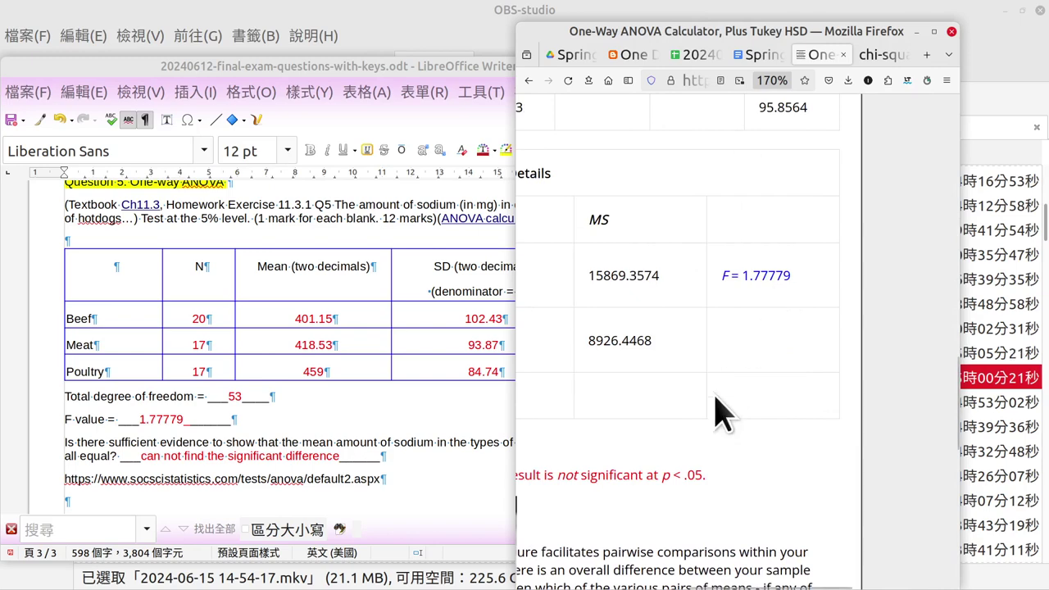
scroll(715, 428, "left", 5)
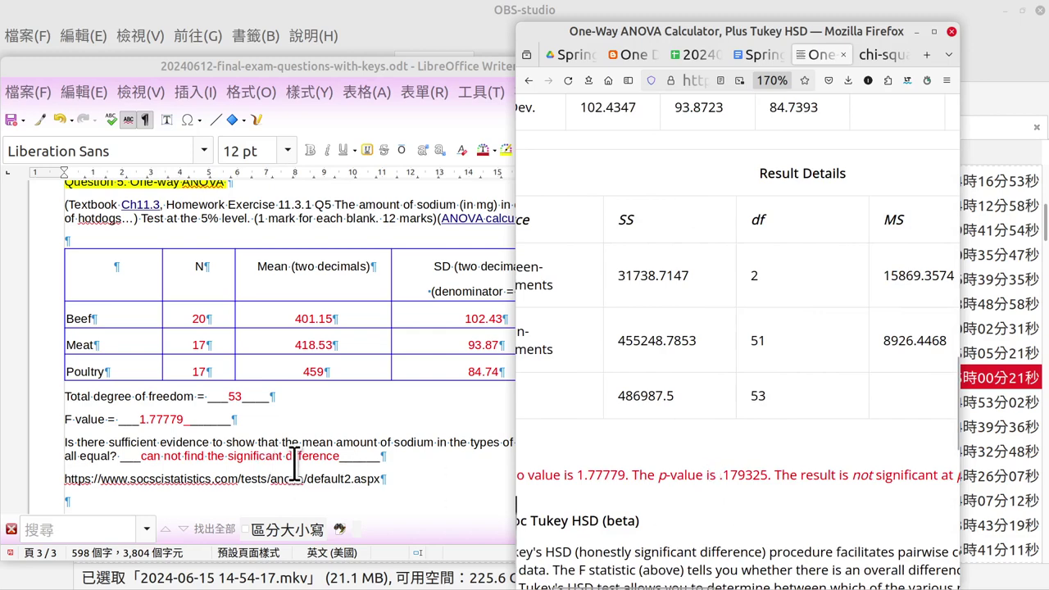
scroll(295, 465, "down", 1)
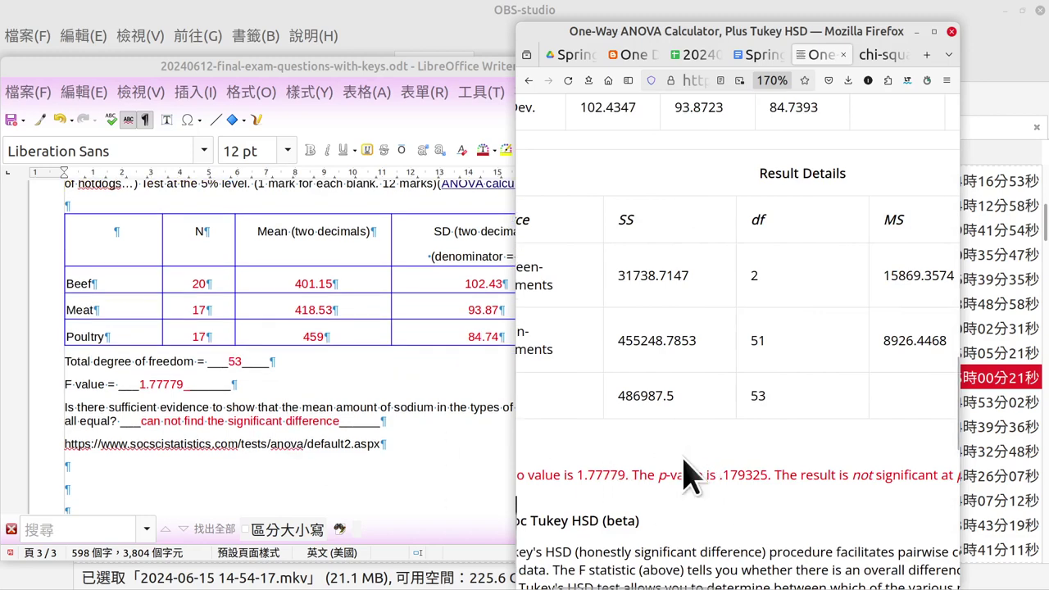
scroll(611, 450, "left", 2)
scroll(610, 450, "down", 3)
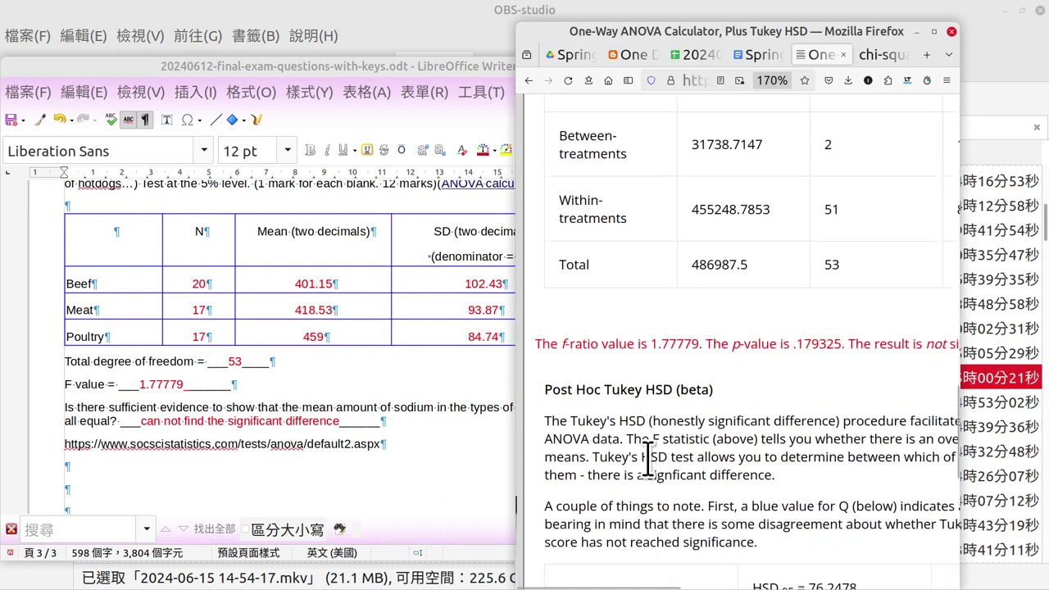
scroll(799, 397, "right", 2)
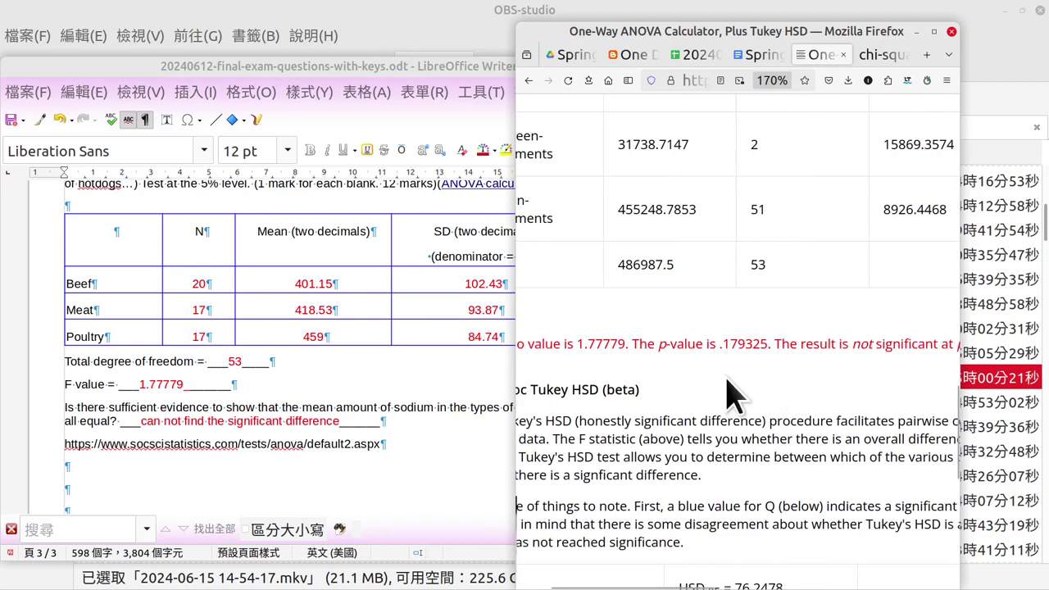
left_click_drag(709, 344, 770, 344)
scroll(770, 344, "right", 4)
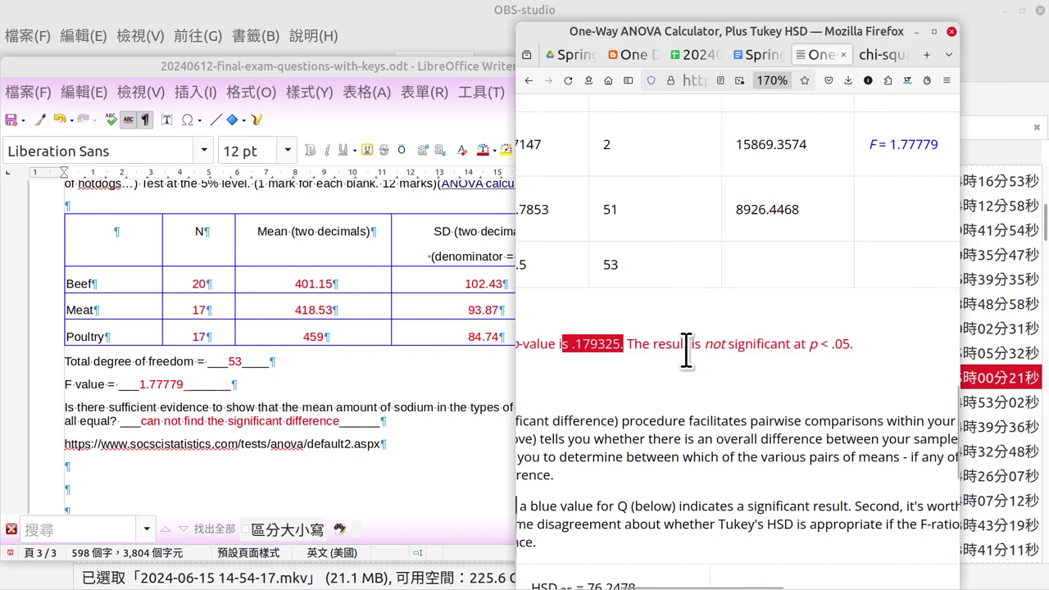
left_click_drag(689, 344, 873, 366)
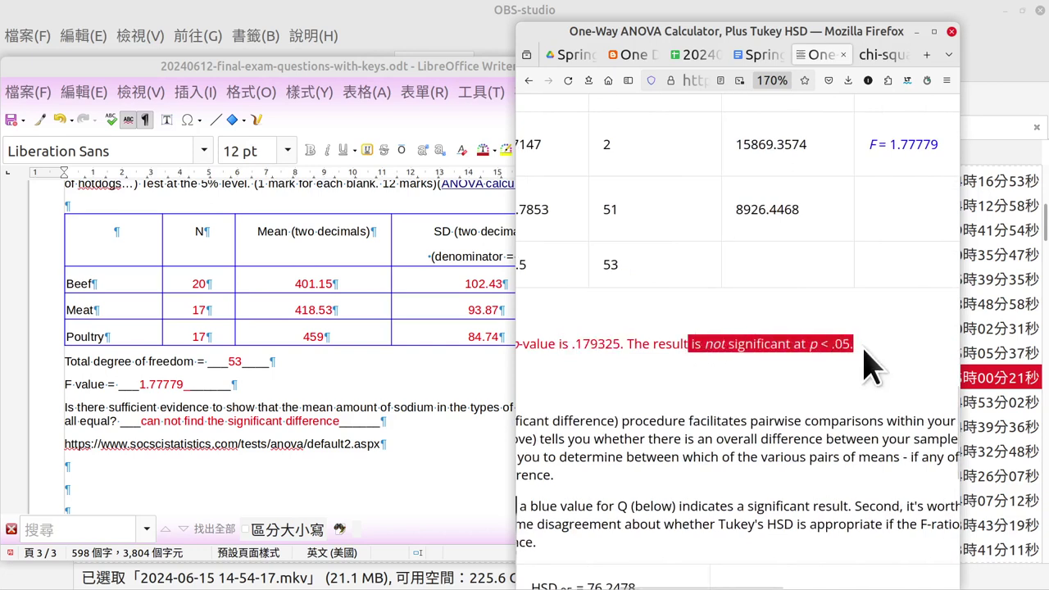
left_click(236, 383)
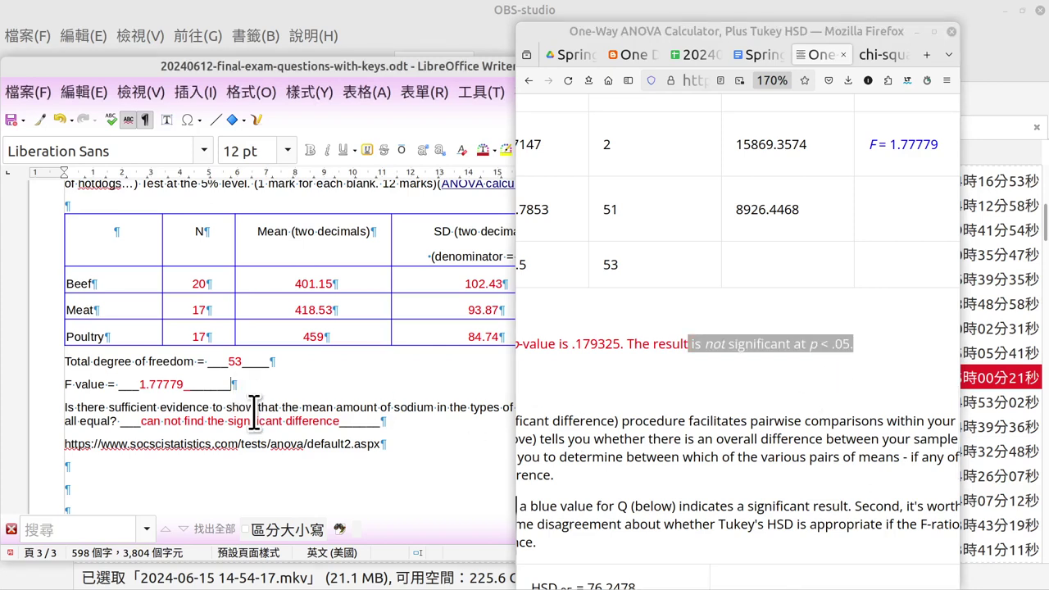
left_click_drag(106, 407, 220, 409)
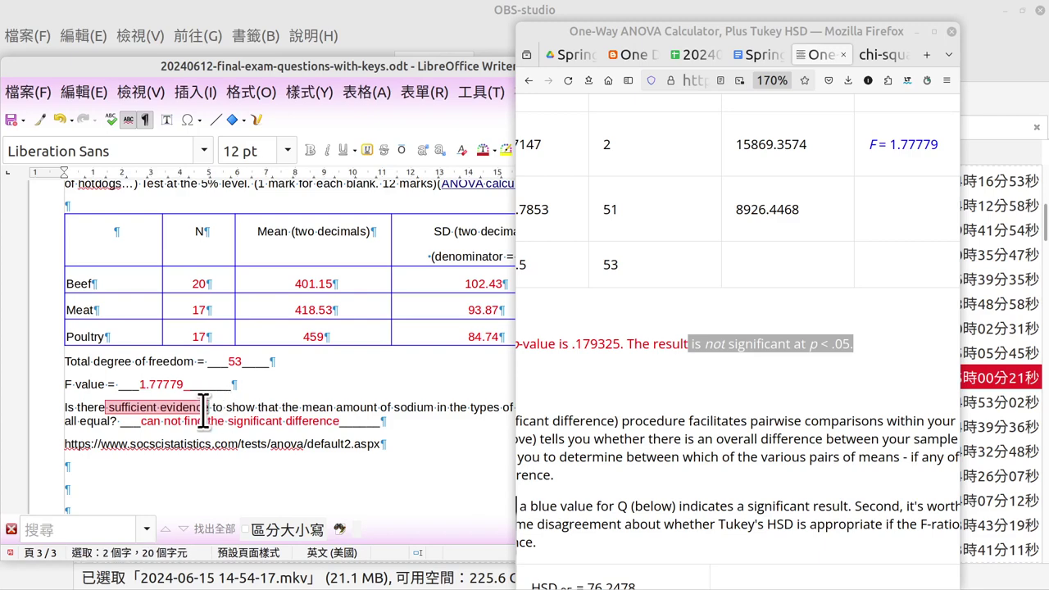
left_click(621, 416)
scroll(621, 417, "left", 3)
scroll(621, 416, "left", 2)
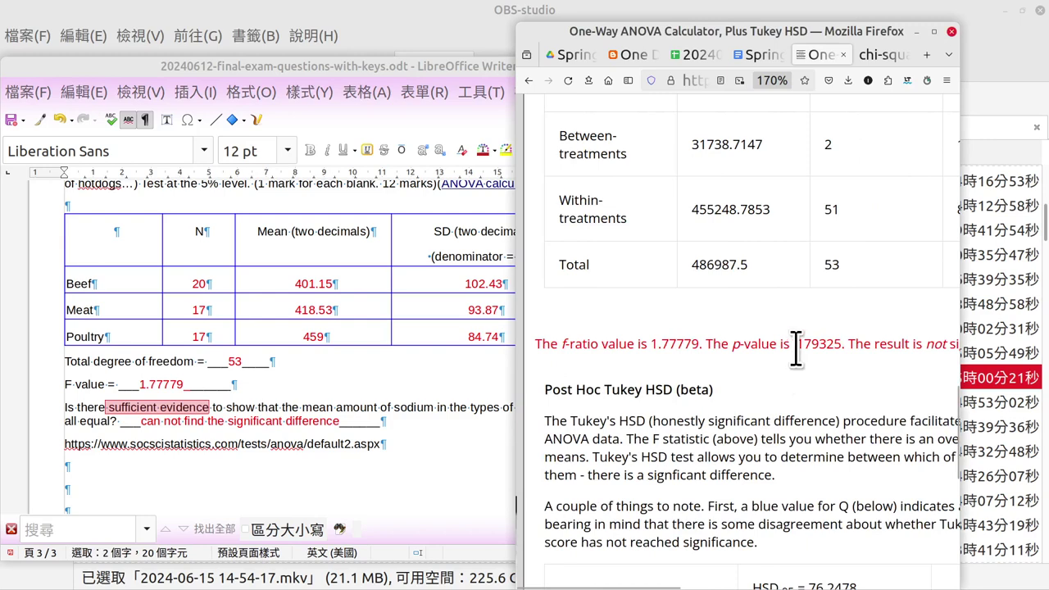
left_click(317, 487)
scroll(317, 488, "down", 1)
left_click_drag(141, 383, 320, 379)
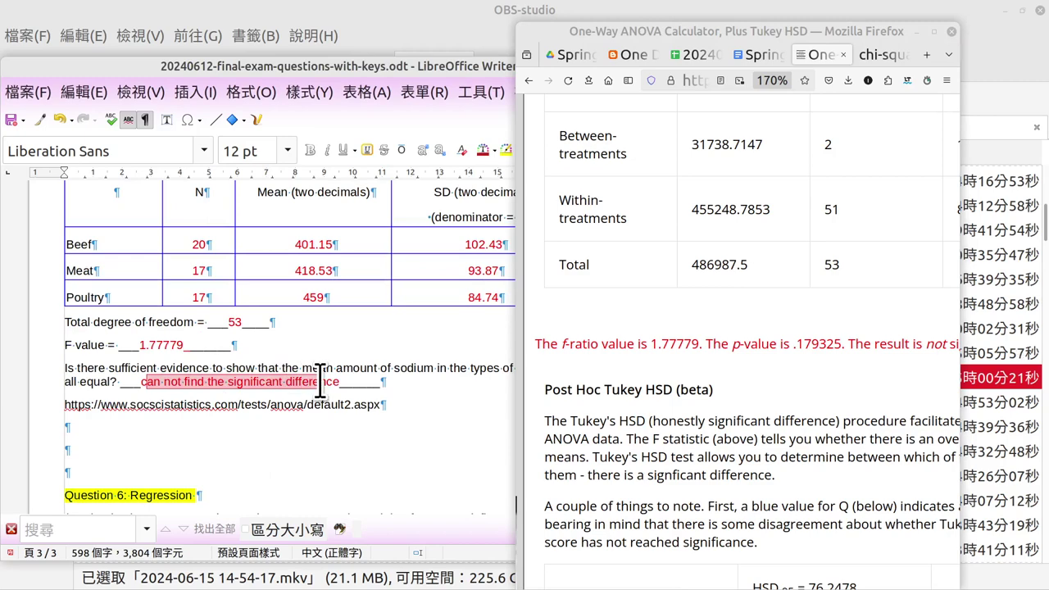
scroll(426, 443, "up", 2)
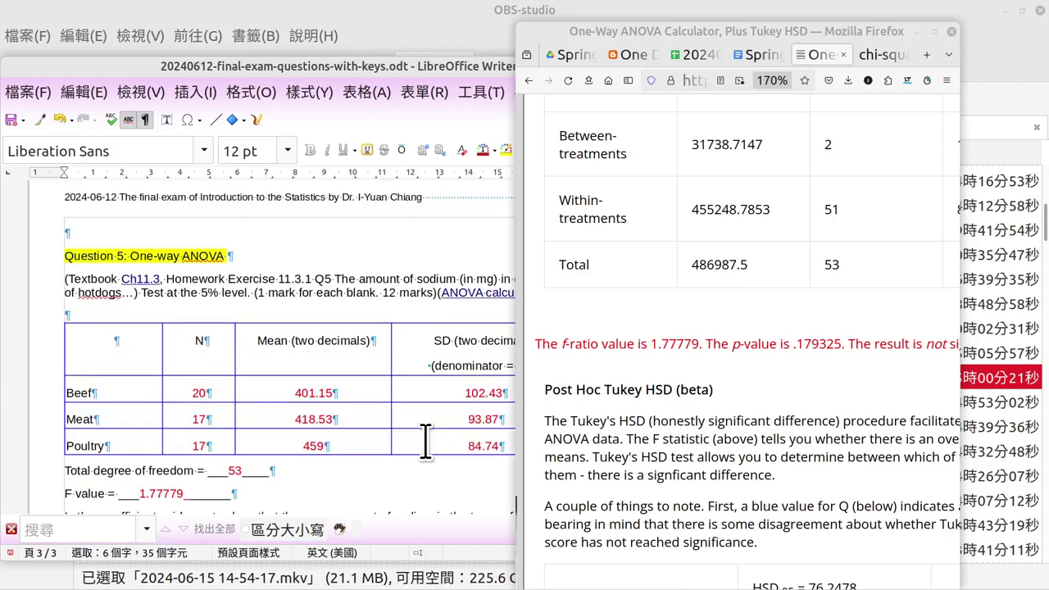